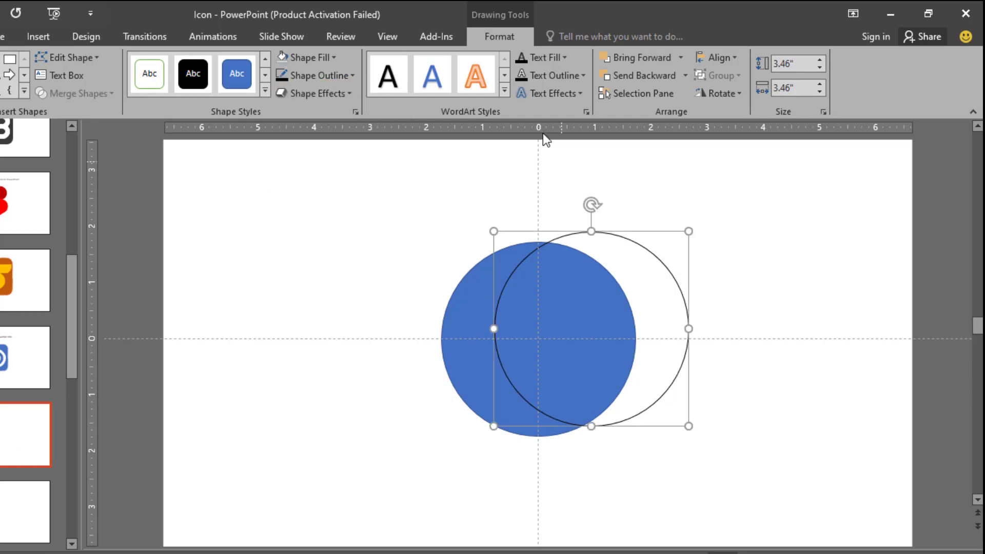
Step: Shrink the outlined circle to 1.69" and place it inside the blue circle's right edge, centred on the horizontal guide
left_click_drag(689, 232, 632, 326)
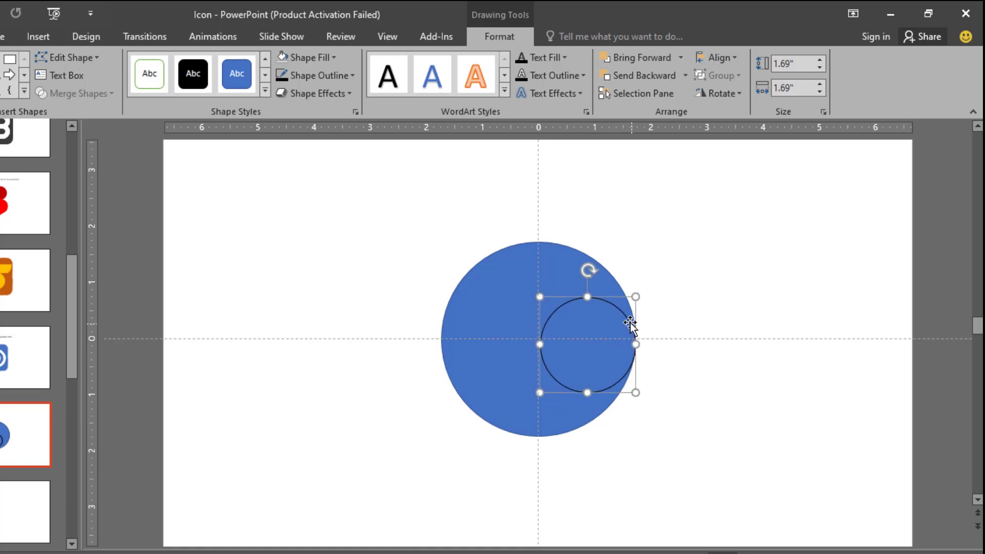
scroll(641, 287, "up", 4)
left_click_drag(599, 284, 598, 282)
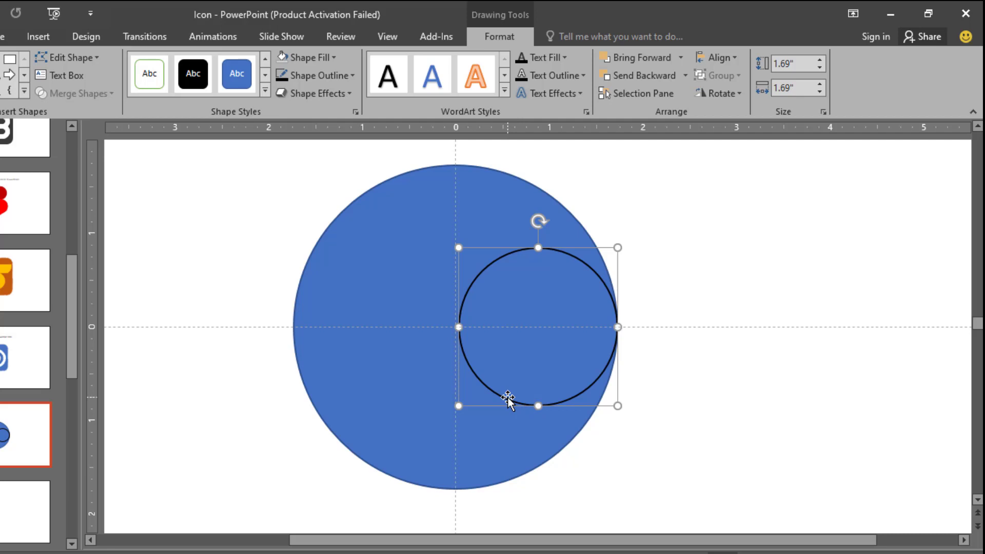
Step: Duplicate the outlined circle, shrink the copy and fit it at the blue circle's lower-left edge, beside the first outlined circle
key("ctrl+d")
left_click_drag(647, 448, 359, 446)
left_click_drag(511, 327, 483, 348)
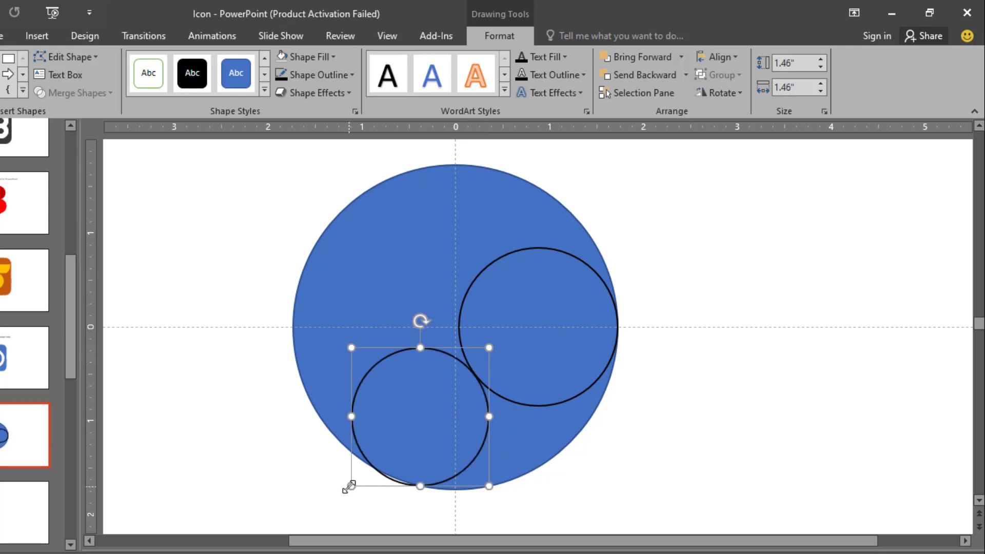
left_click_drag(349, 486, 352, 479)
left_click(638, 492)
double_click(452, 362)
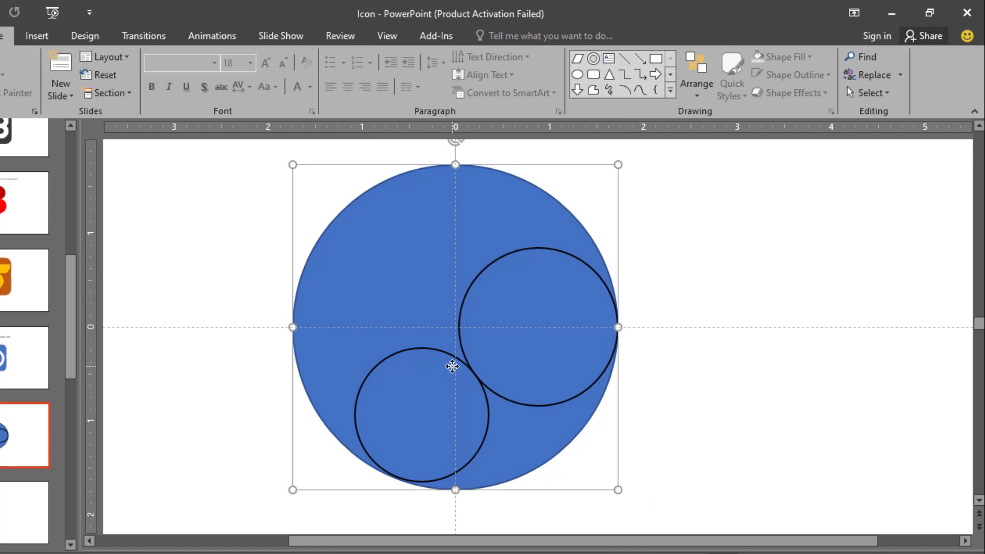
left_click(706, 399)
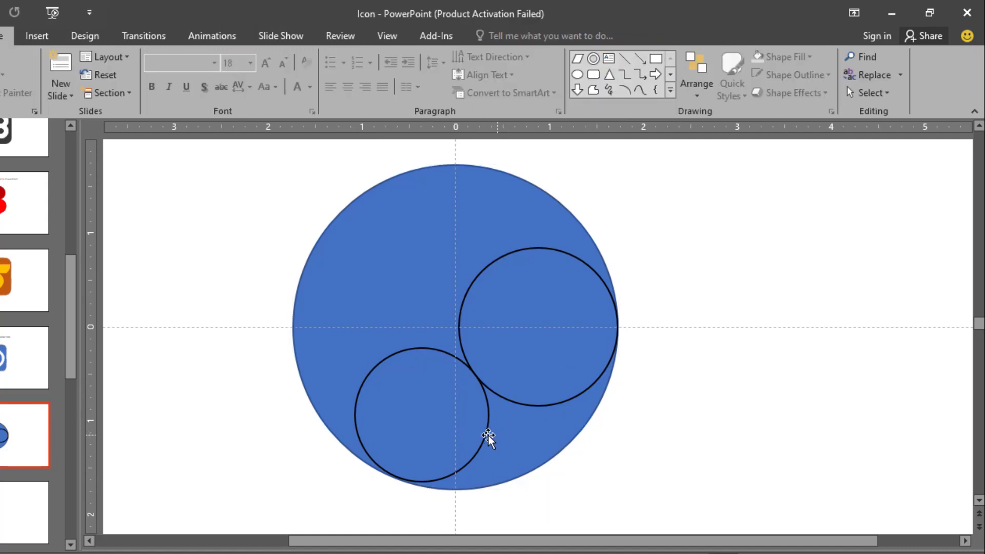
Step: Enlarge the lower outlined circle to 1.46" and nudge it down against the blue circle's lower edge
left_click(487, 403)
left_click_drag(488, 347, 493, 344)
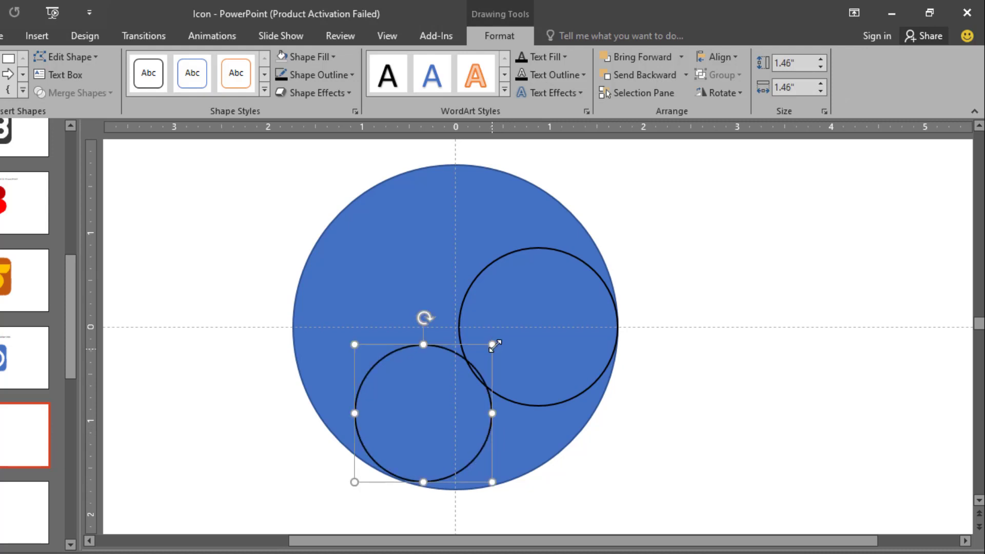
key("Down")
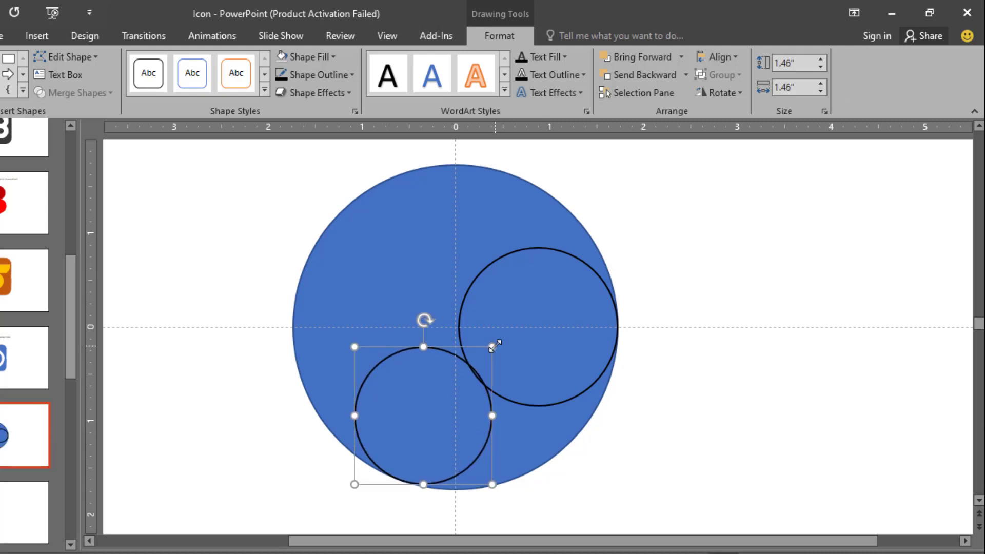
Step: Nudge the larger outlined circle slightly right against the blue circle's right edge
left_click(664, 348)
left_click(610, 297)
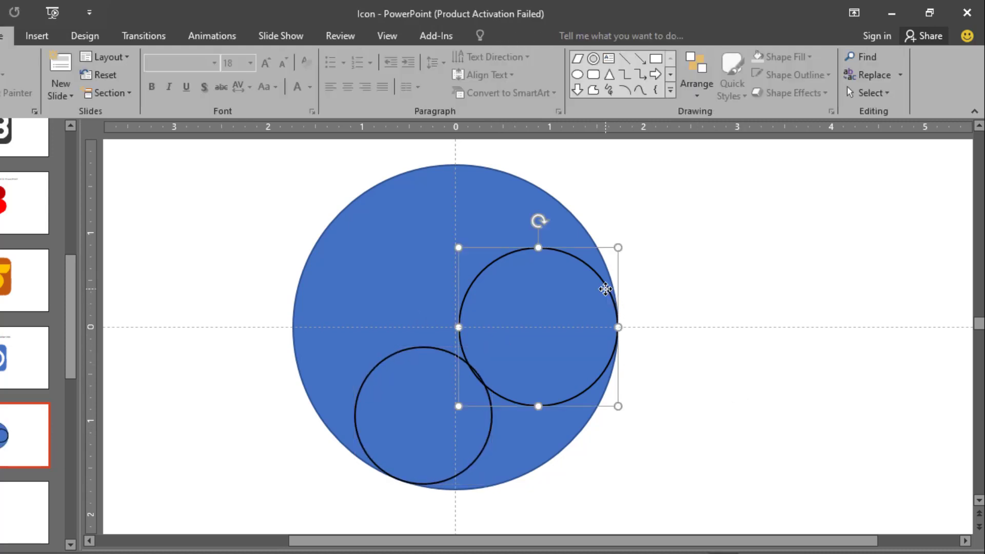
key("Right")
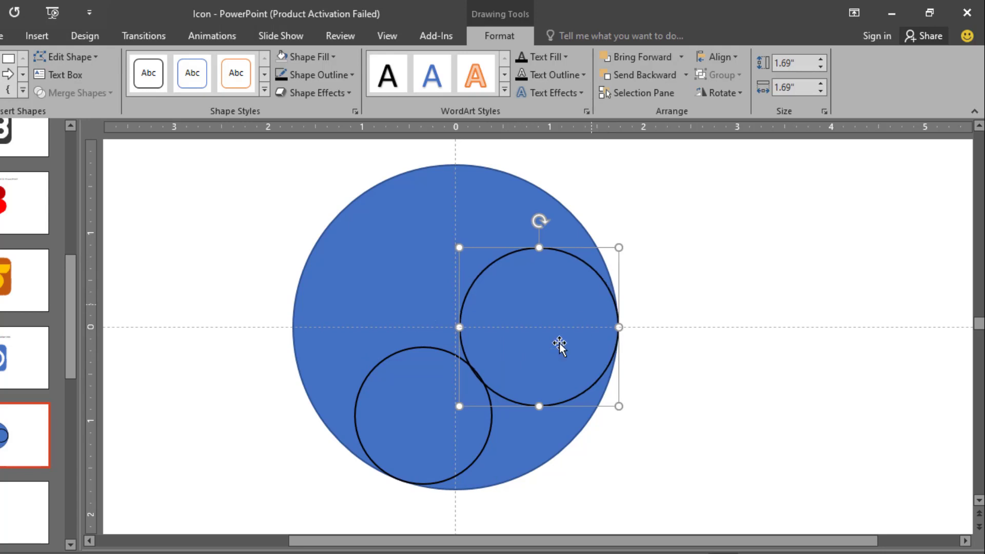
left_click(688, 440)
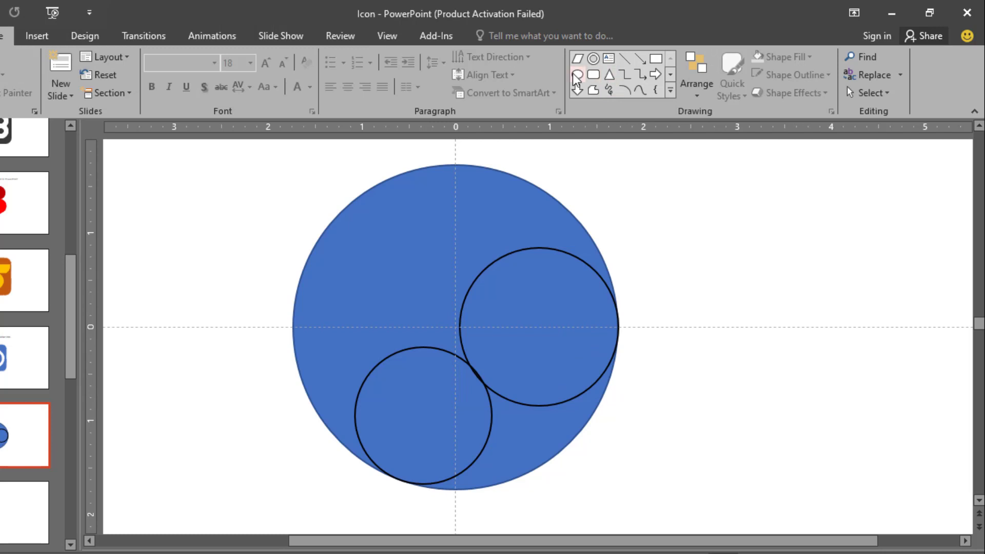
left_click(409, 355)
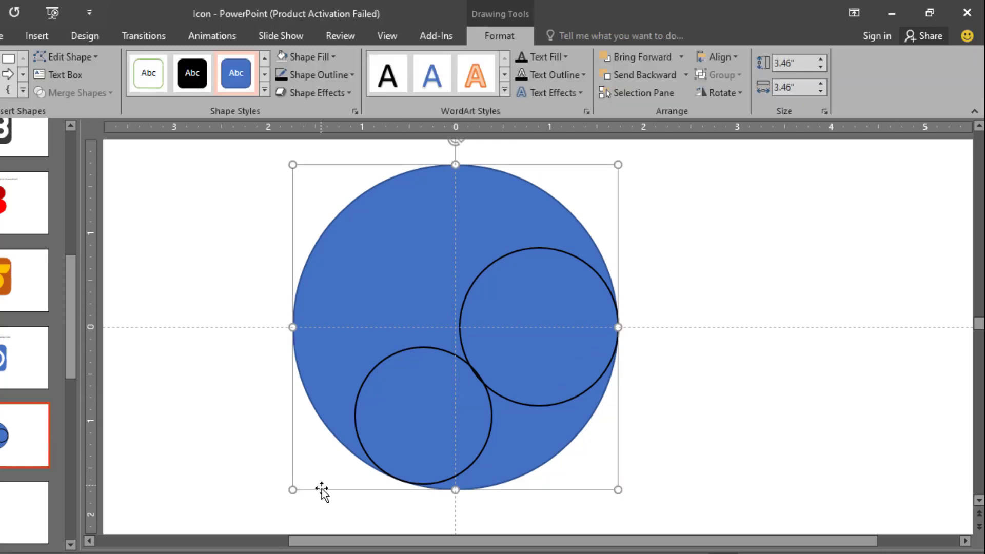
left_click(366, 477)
left_click(376, 459)
left_click(653, 391)
left_click(607, 353)
left_click(613, 355)
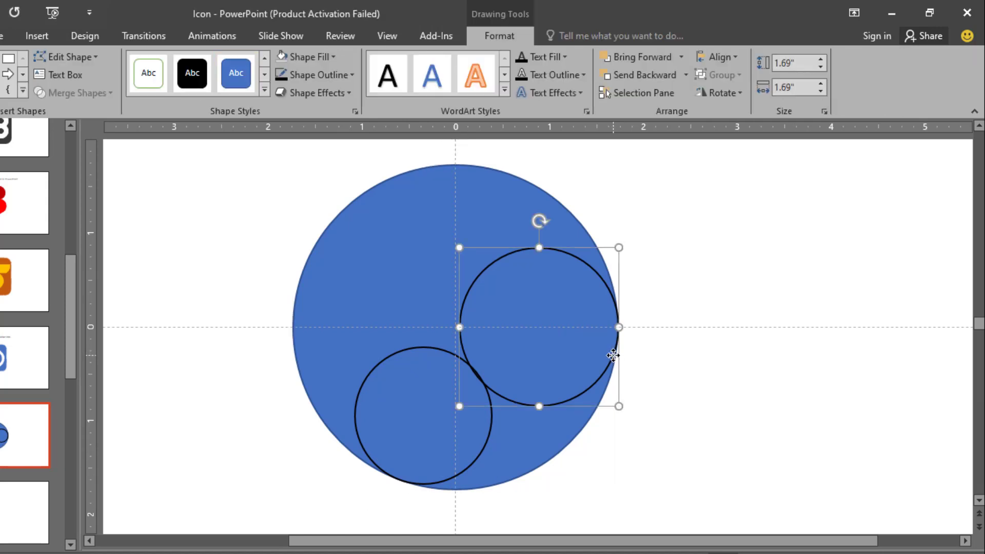
key("ctrl+d")
left_click_drag(632, 265, 484, 301)
key("ctrl+d")
mouse_move(447, 346)
left_mouse_down()
mouse_move(477, 336)
mouse_move(456, 332)
left_mouse_up()
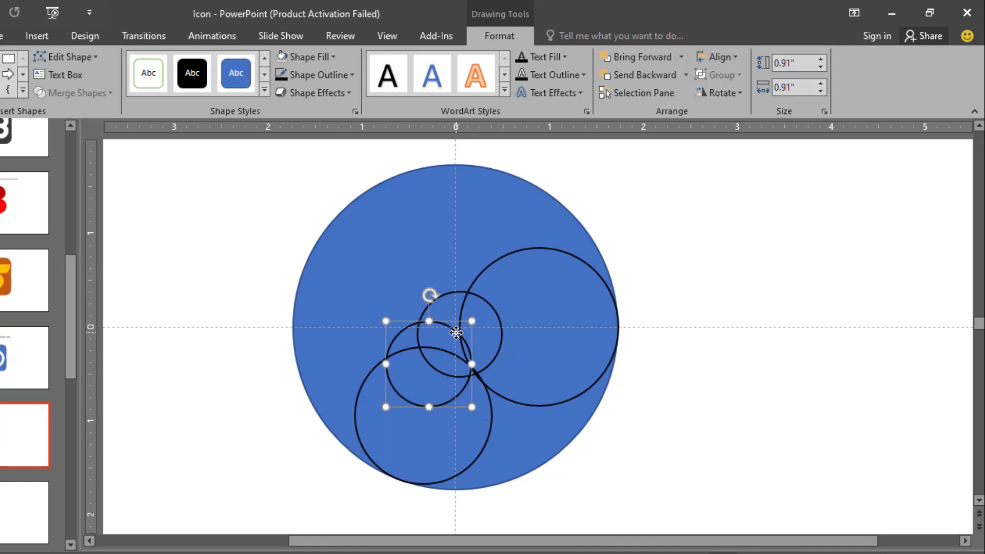
key("Delete")
left_click(435, 320)
left_click(455, 322)
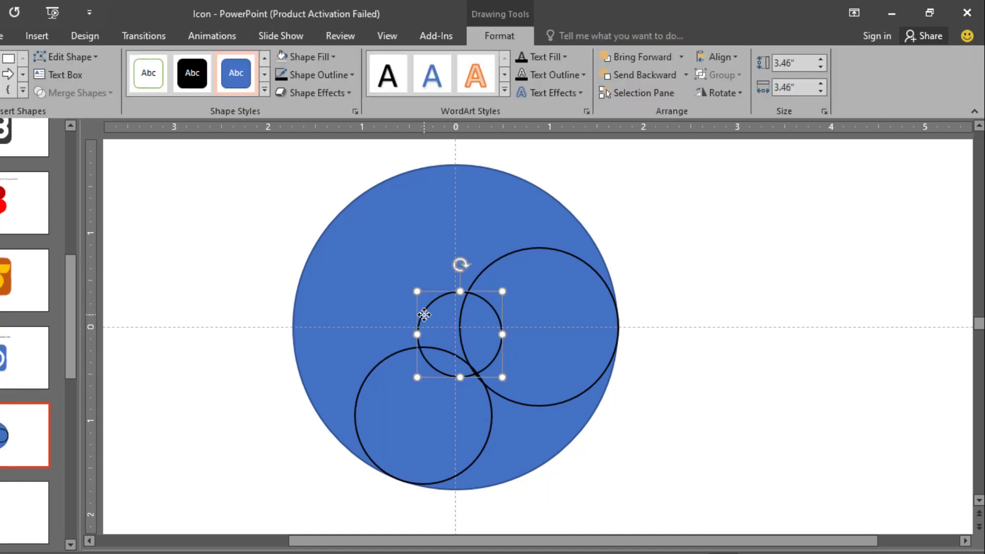
key("Delete")
Step: Copy the large blue circle to the empty area left of the original
scroll(661, 376, "down", 2)
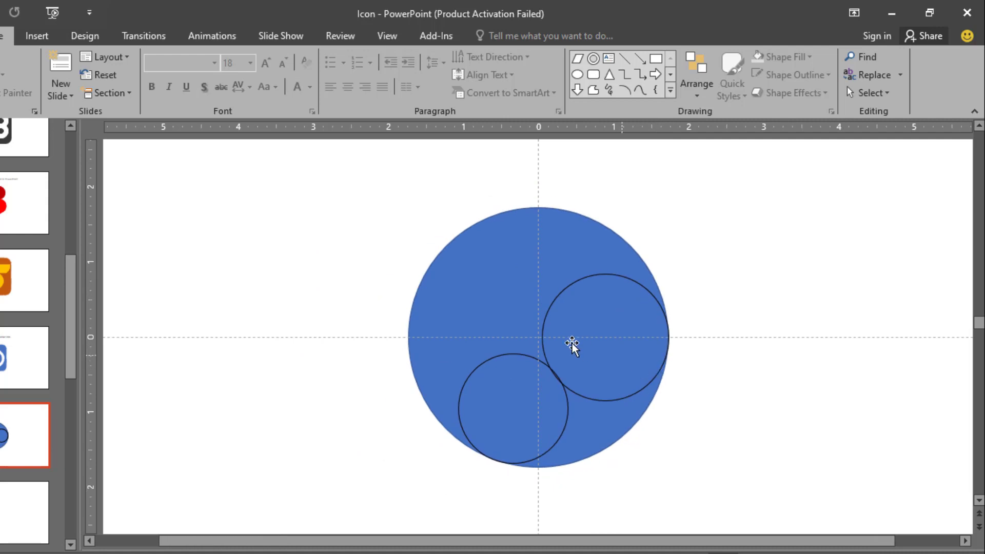
left_click(439, 279)
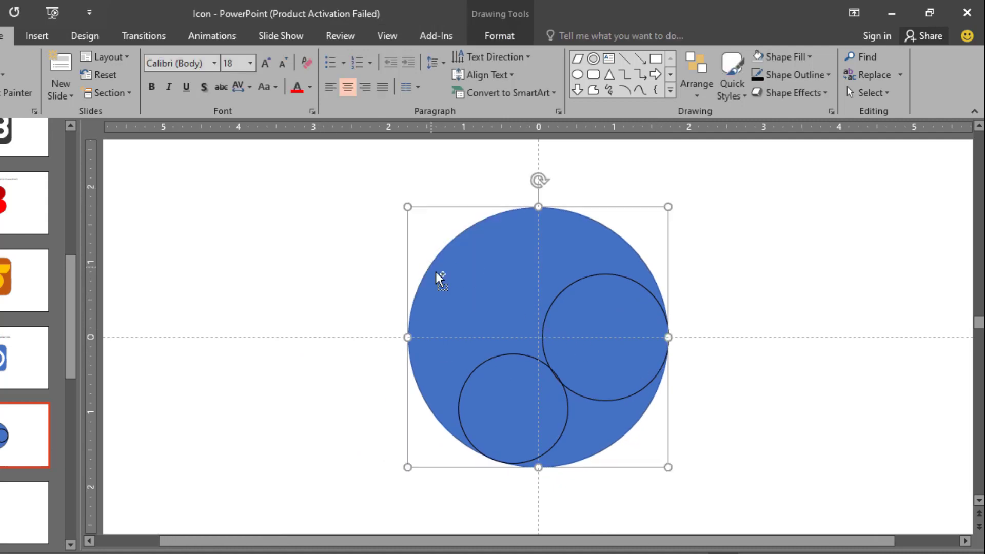
mouse_move(440, 279)
left_mouse_down()
mouse_move(267, 289)
mouse_move(154, 277)
left_mouse_up()
Step: Select the original blue circle with its two outlined circles and split them with Merge Shapes Fragment
mouse_move(761, 488)
left_mouse_down()
mouse_move(725, 506)
mouse_move(378, 167)
left_mouse_up()
left_click(499, 35)
left_click(108, 93)
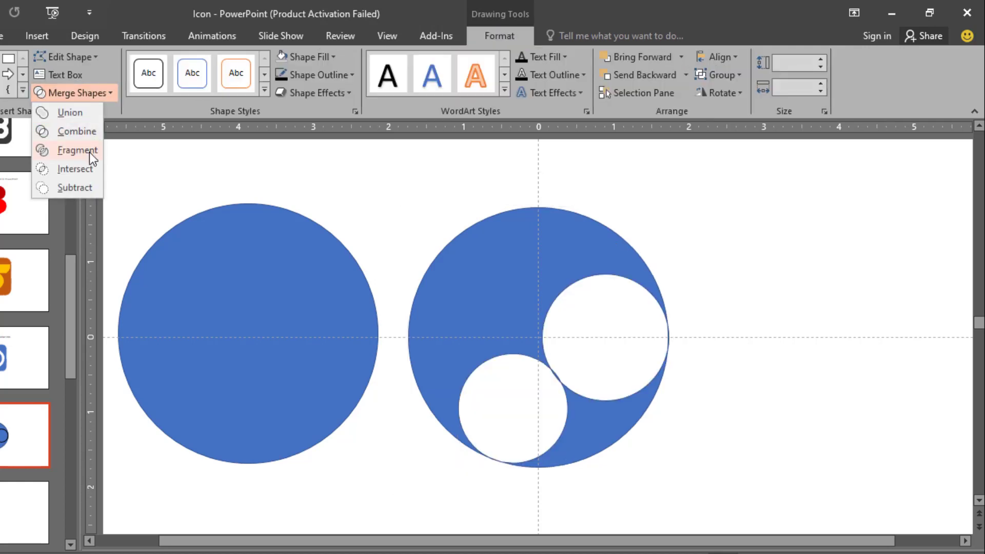
left_click(87, 151)
left_click(249, 180)
Step: Delete the large outer fragment and the lower small circle fragment, keeping the comma-shaped pieces
left_click(427, 275)
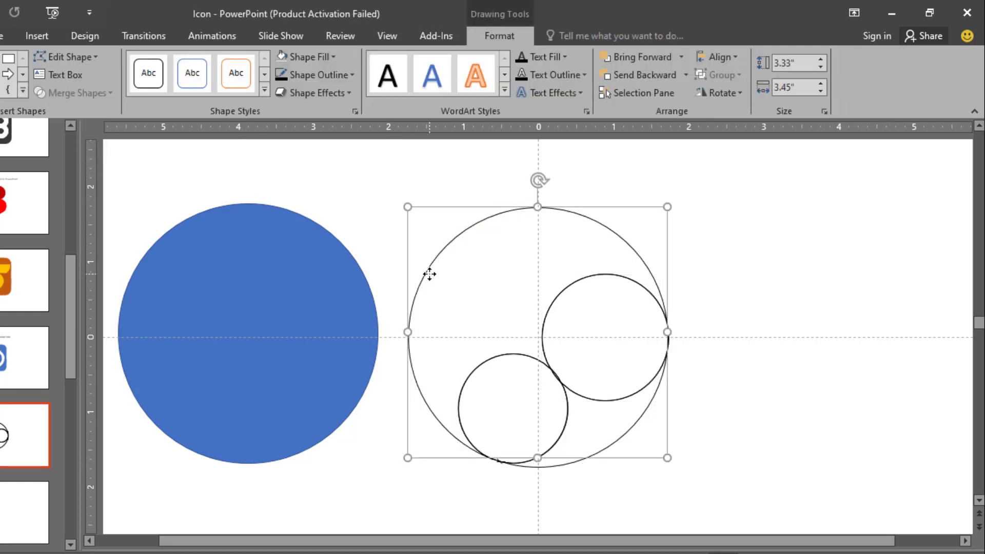
key("Delete")
left_click(501, 358)
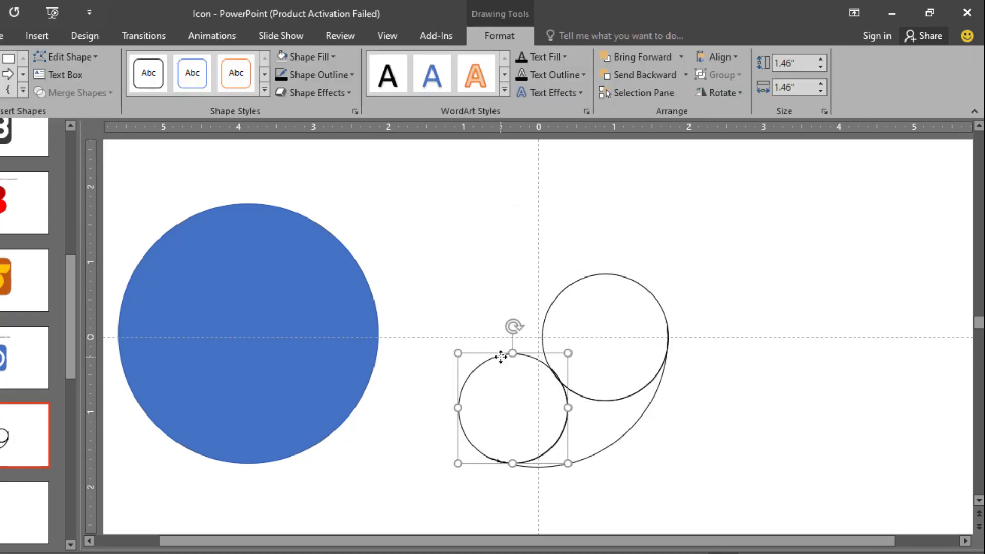
key("Delete")
Step: Try to delete the tiny sliver fragment where the two small circles overlapped
left_click(554, 376)
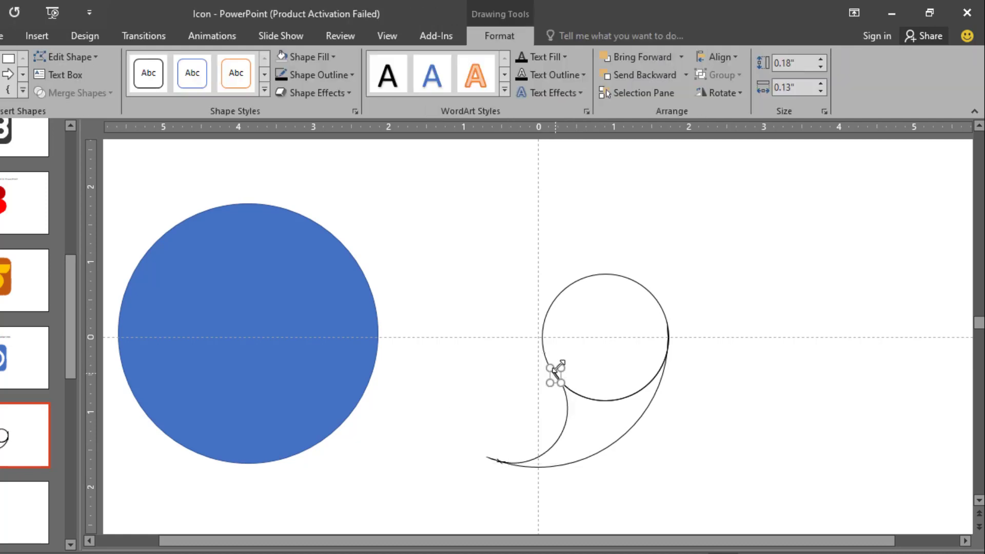
scroll(554, 376, "up", 6)
key("Delete")
left_click(536, 351)
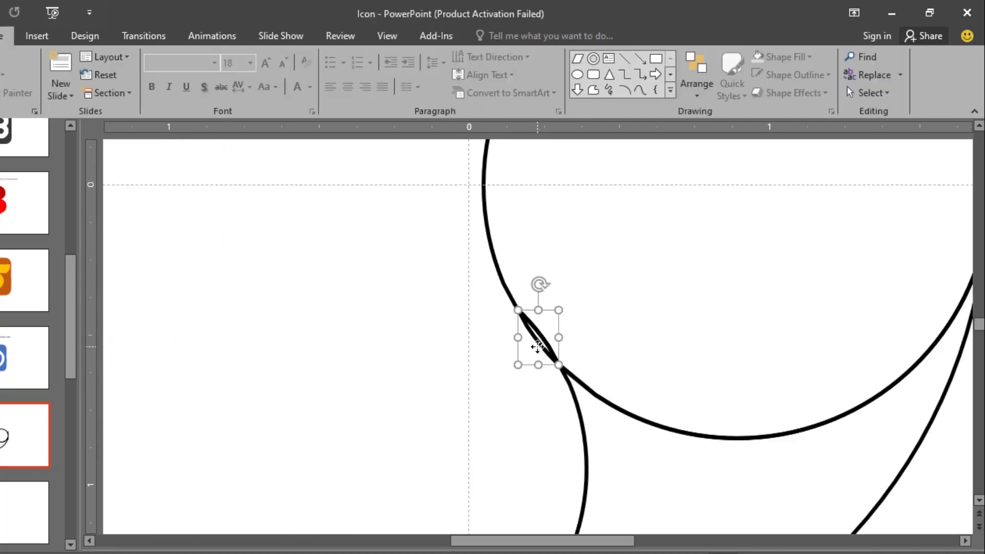
left_click_drag(544, 336, 531, 335)
key("ctrl+z")
key("Delete")
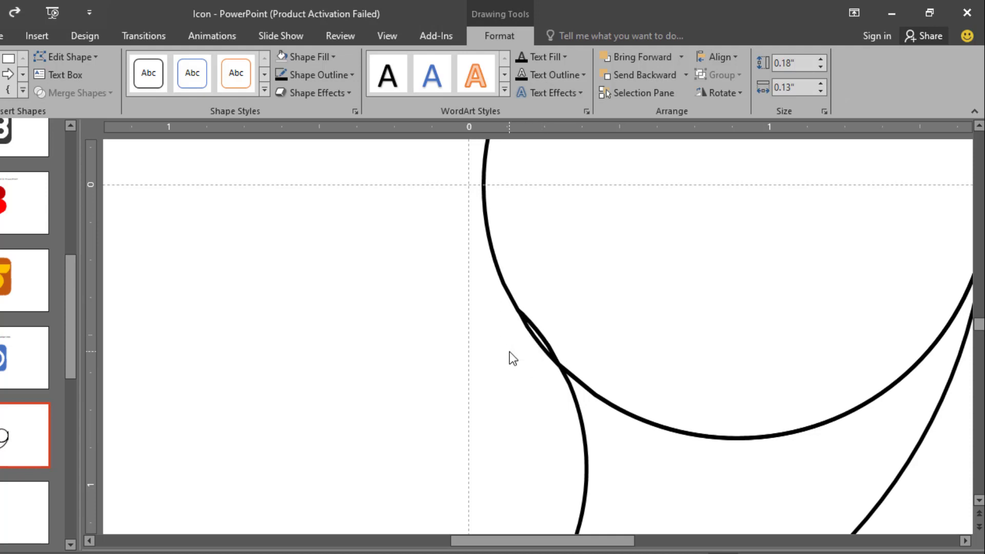
Step: Select all the remaining comma-shaped fragments and fill them with black
scroll(512, 356, "down", 6)
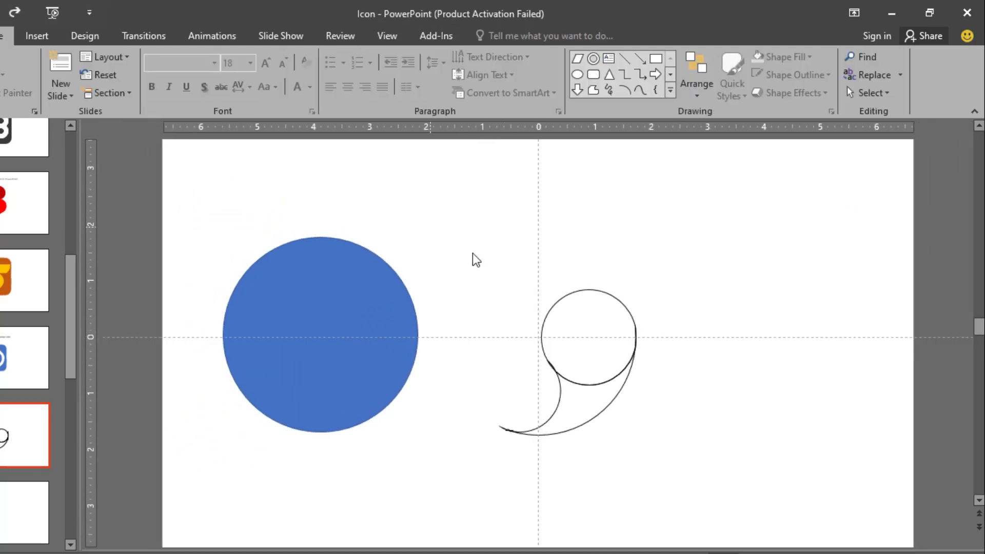
left_click_drag(476, 259, 721, 536)
scroll(710, 402, "up", 2)
left_click(499, 35)
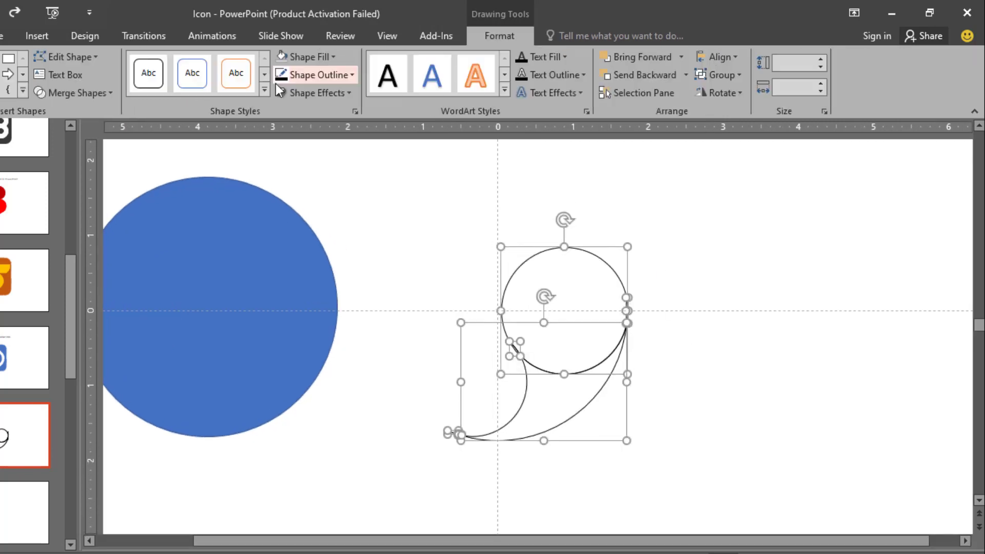
left_click(324, 57)
left_click(303, 91)
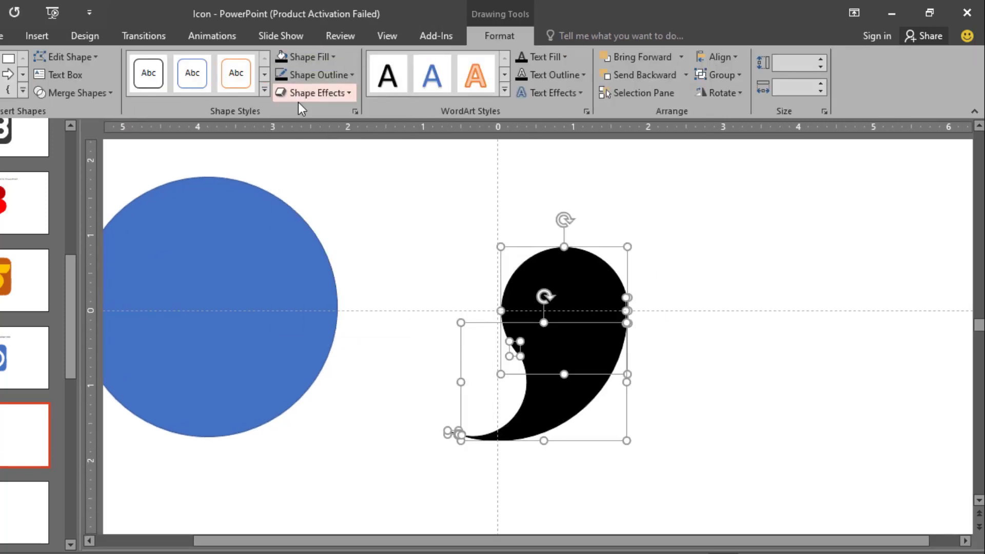
left_click(715, 297)
Step: Draw a small blue circle over the black shape's left edge and copy it down-left, keeping both circles selected
scroll(646, 252, "up", 2)
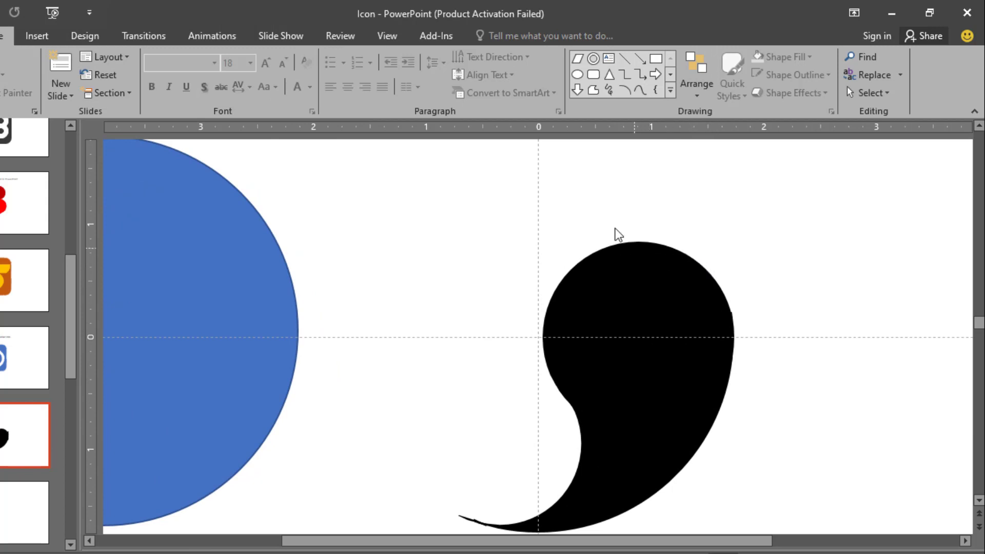
left_click(577, 74)
left_click_drag(498, 246, 615, 363)
left_click_drag(556, 304, 475, 374)
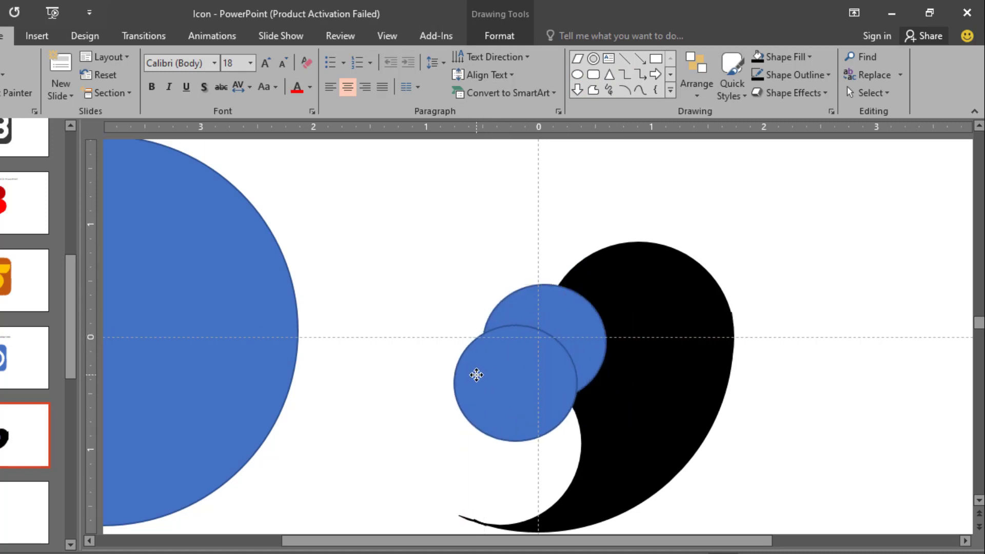
left_click(499, 338, "shift")
right_click(515, 359)
left_click(565, 345)
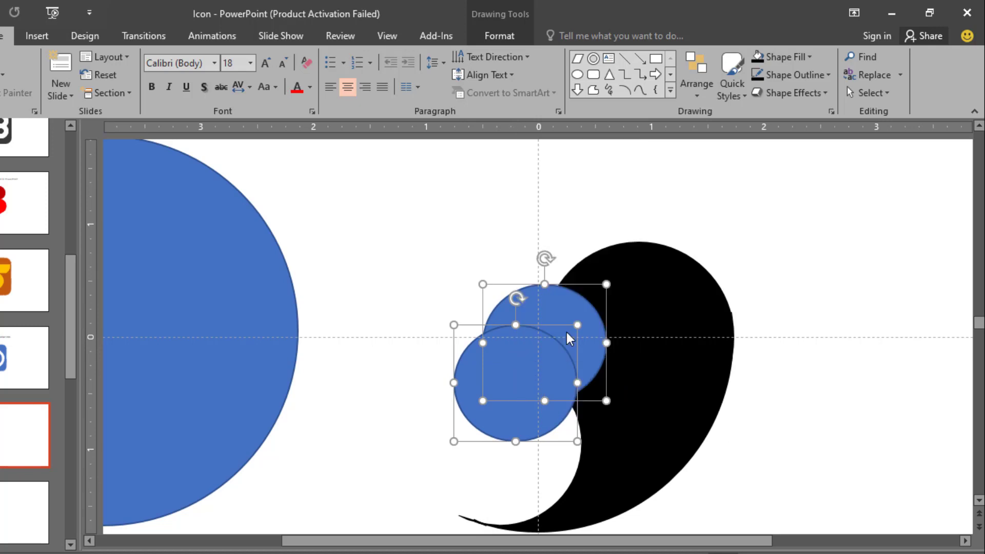
left_click(783, 220)
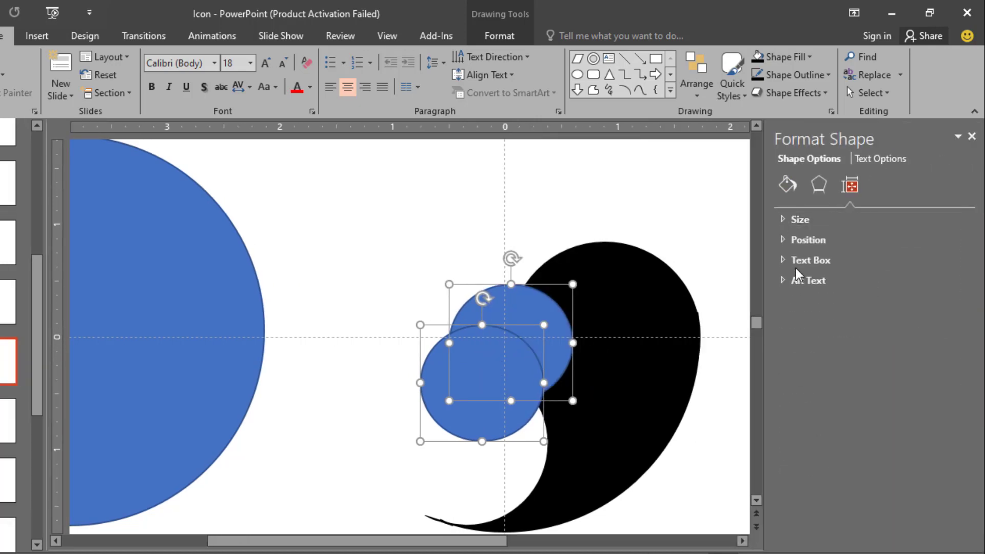
left_click(784, 220)
left_click(784, 220)
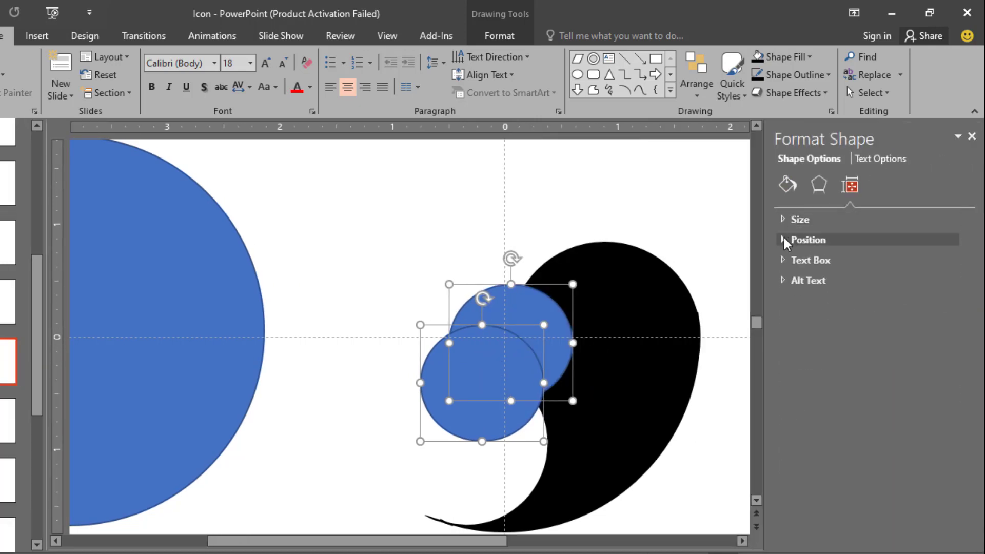
left_click(972, 136)
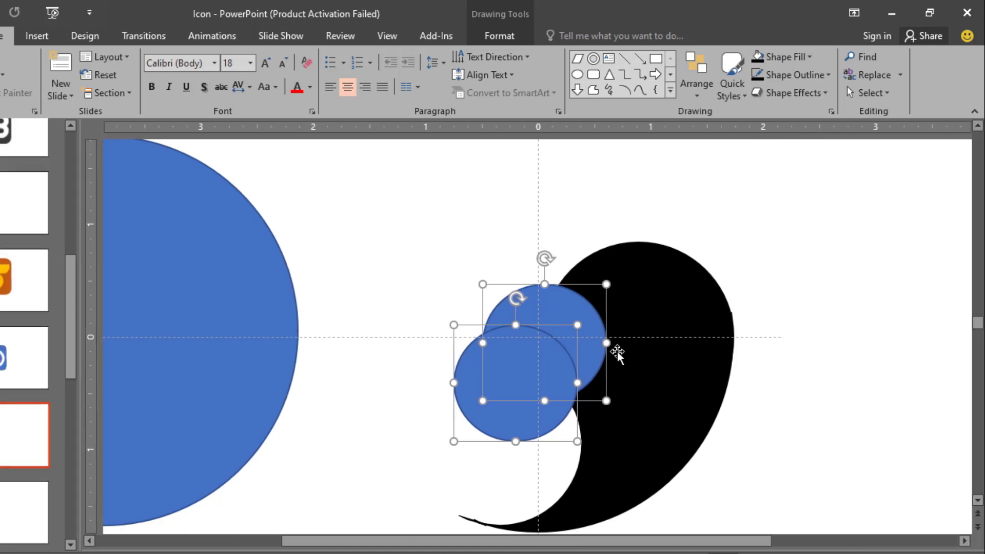
Step: Set the fill transparency of both small blue circles to 42%
right_click(547, 346)
left_click(603, 550)
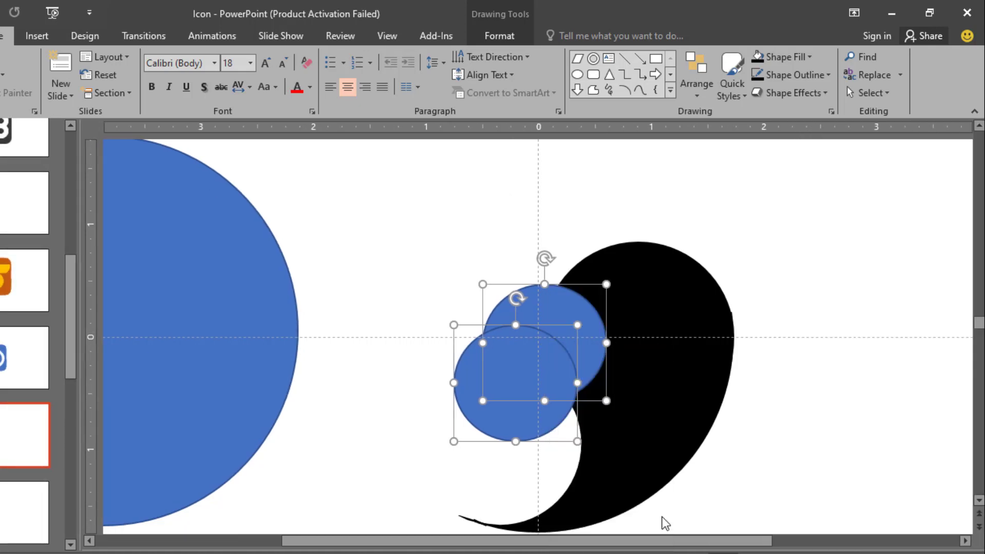
left_click_drag(863, 380, 877, 381)
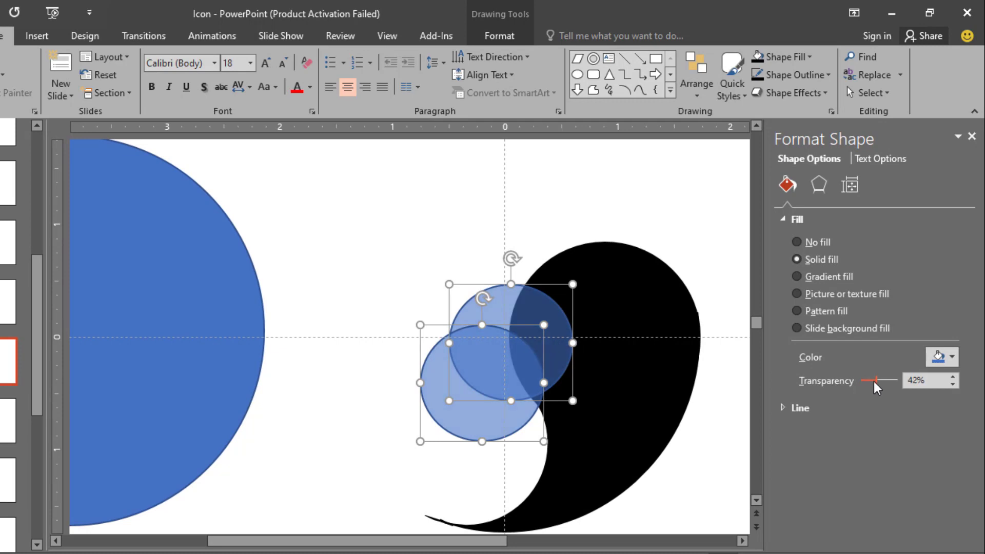
left_click(730, 410)
Step: Reposition the upper small circle over the black shape's edge and stretch the lower small circle into a wider ellipse
mouse_move(534, 322)
left_mouse_down()
mouse_move(501, 290)
mouse_move(495, 299)
left_mouse_up()
left_click(471, 407)
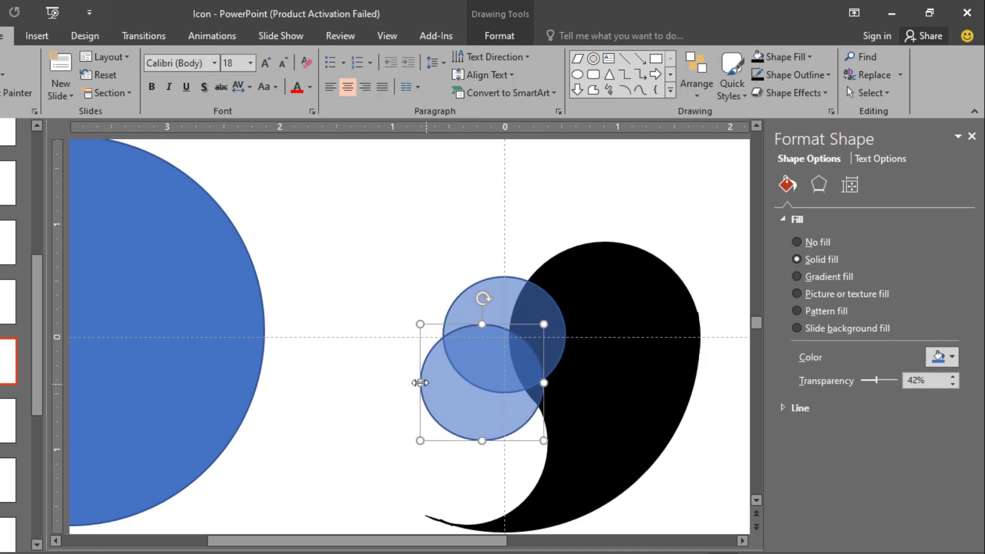
left_click_drag(420, 382, 452, 374)
left_click(501, 288)
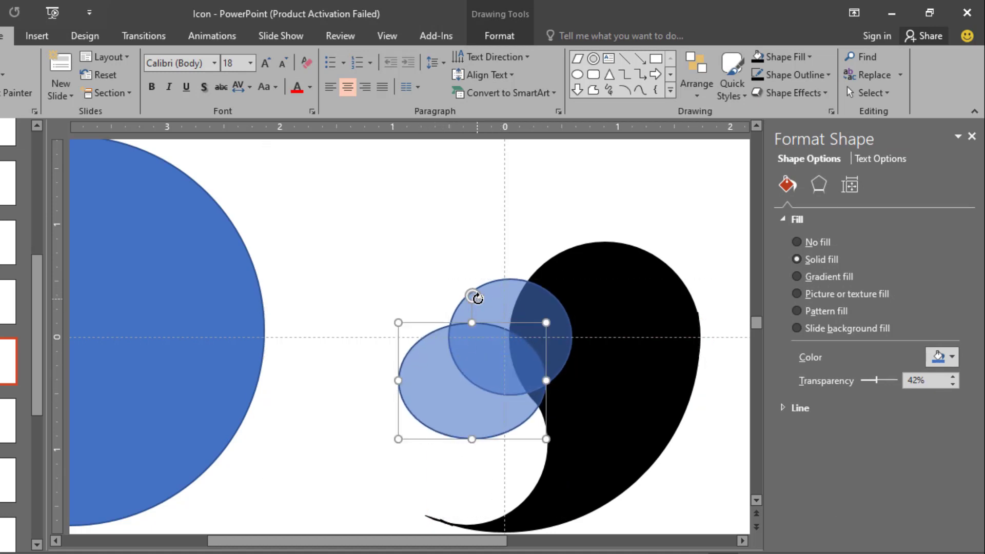
Step: Select the small circle and the ellipse together and fragment them with Merge Shapes
left_click(478, 298, "shift")
left_click(483, 306, "shift")
left_click(435, 345, "shift")
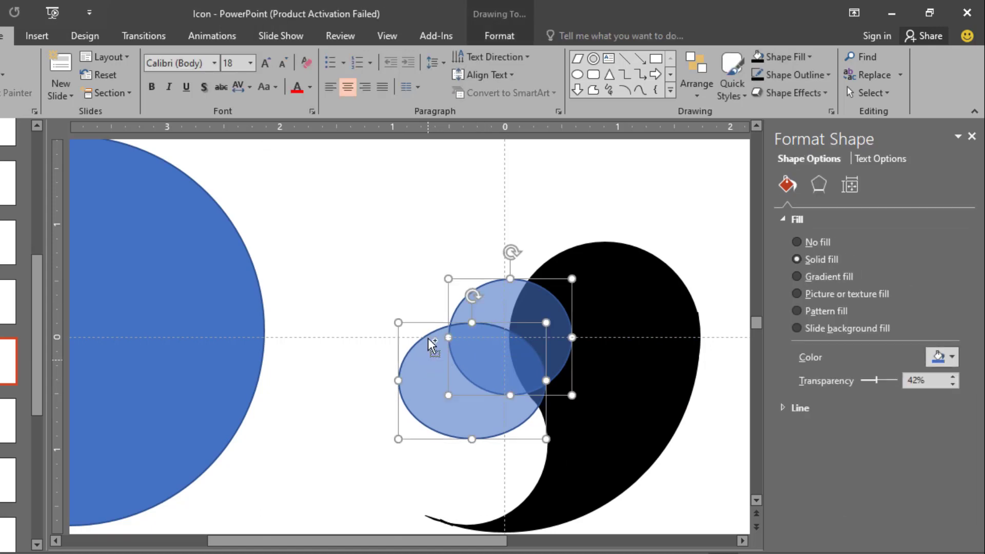
left_click(499, 37)
left_click(106, 92)
left_click(81, 149)
left_click(221, 174)
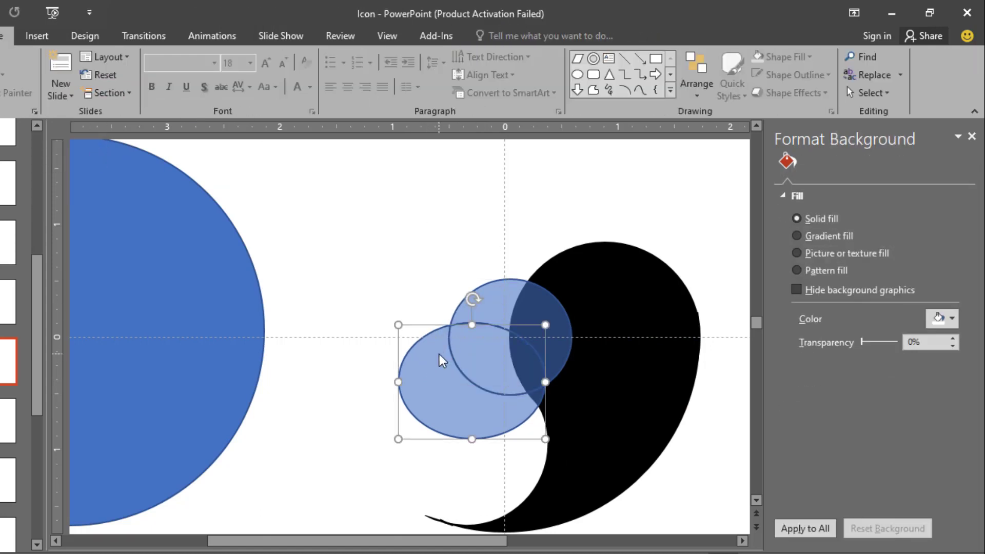
Step: Delete the ellipse fragment and the overlap fragment, keeping only the upper crescent
key("Delete")
left_click(459, 369)
key("Delete")
Step: Send the remaining blue crescent behind the black shape
left_click(486, 320)
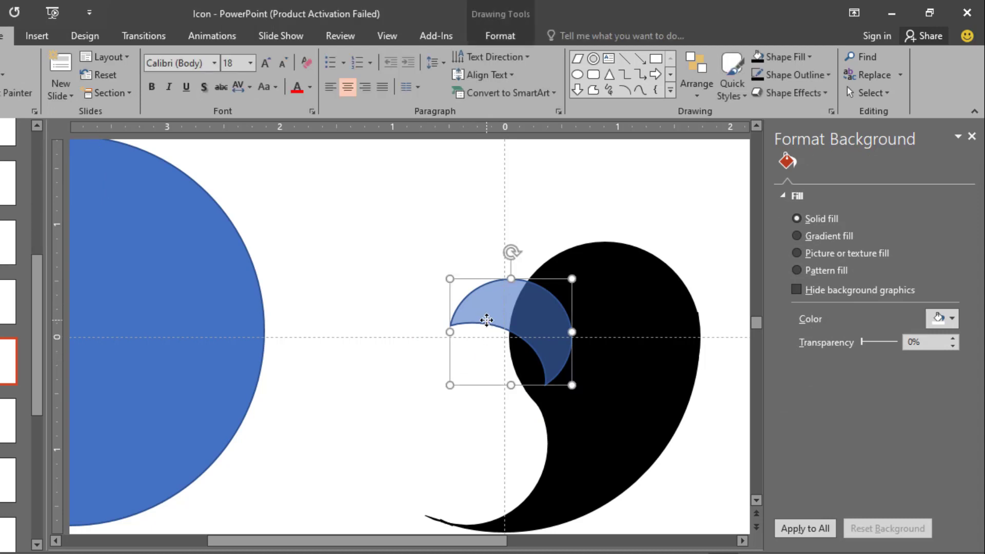
left_click(696, 77)
left_click(708, 151)
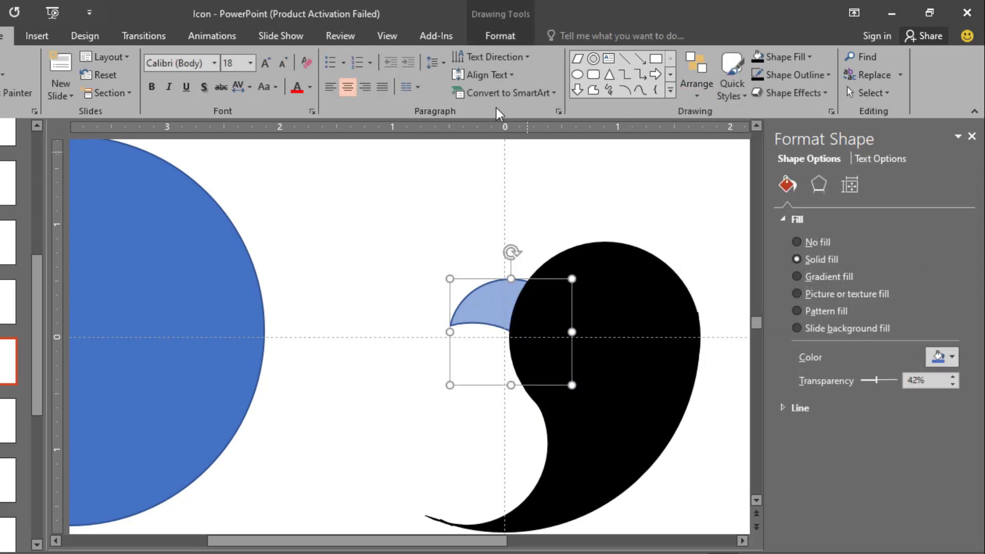
Step: Fill the crescent with black and set its fill transparency to 0%
left_click(500, 35)
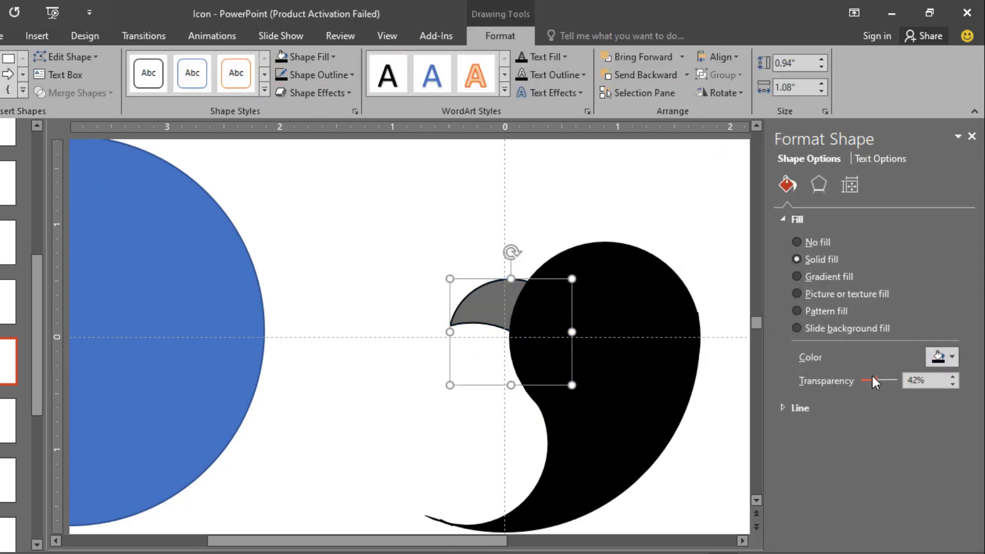
left_click_drag(873, 382, 855, 380)
left_click(510, 395)
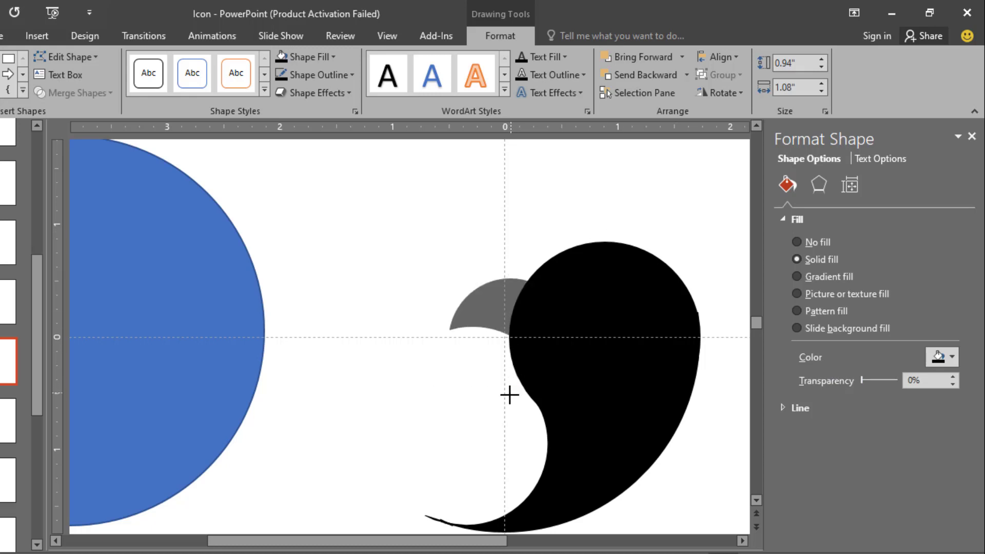
Step: Resize the black crescent to about 1.31" high and 1.25" wide and fit it against the head as a beak
left_click(488, 311)
left_click_drag(513, 277, 513, 291)
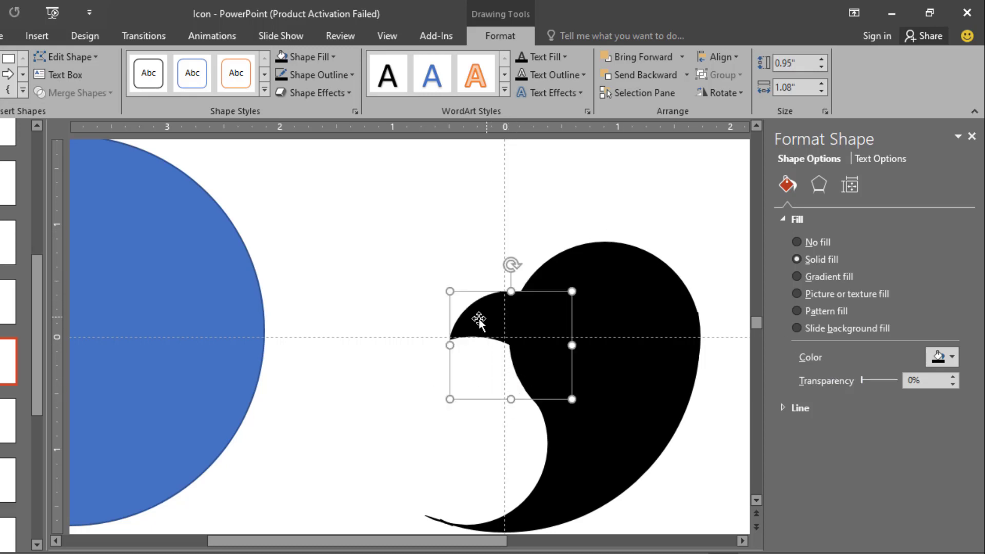
left_click_drag(449, 347, 476, 327)
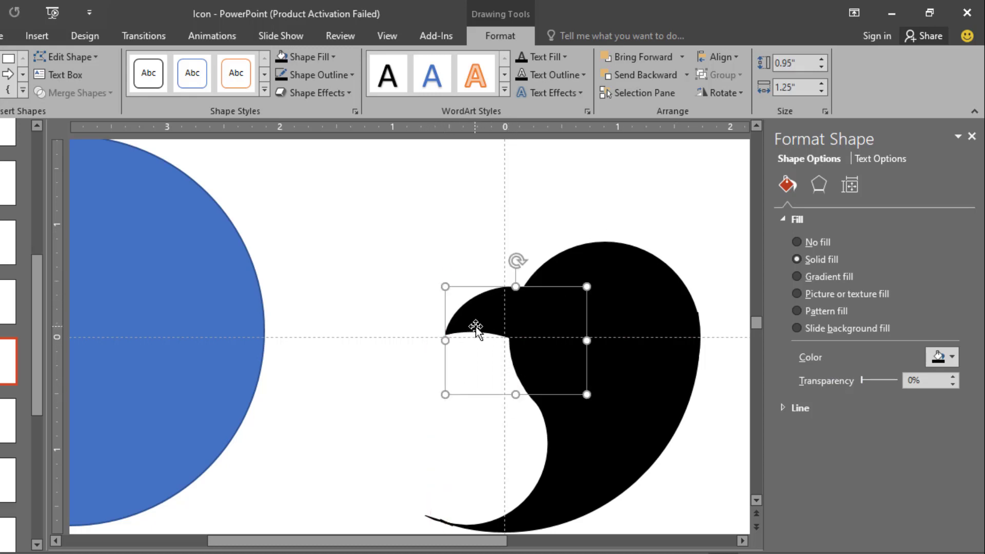
left_click_drag(513, 393, 514, 420)
mouse_move(517, 288)
left_mouse_down()
mouse_move(524, 268)
mouse_move(518, 299)
mouse_move(510, 292)
left_mouse_up()
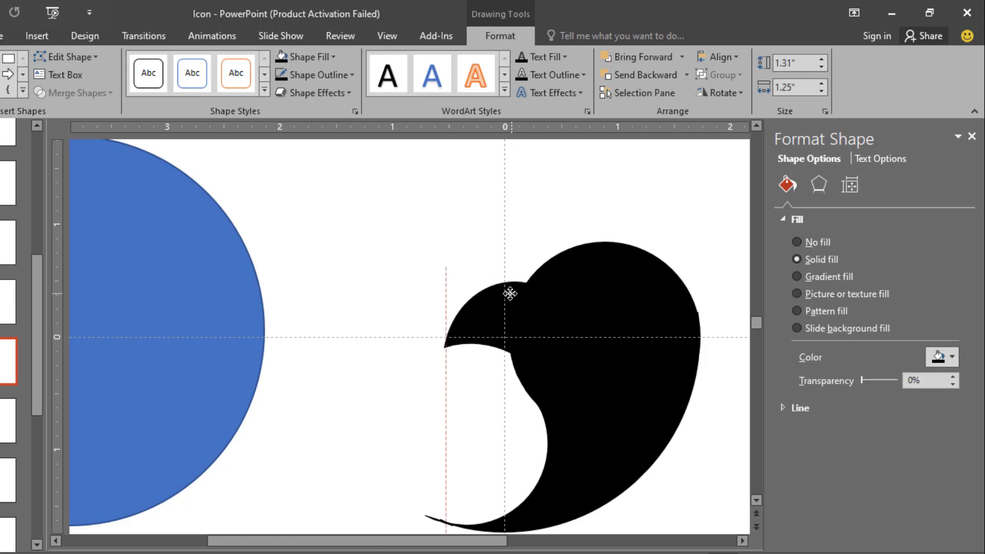
Step: Move the large blue circle onto the black bird shape, send it to the back, and align their outer edges
left_click(573, 193)
scroll(574, 199, "down", 5)
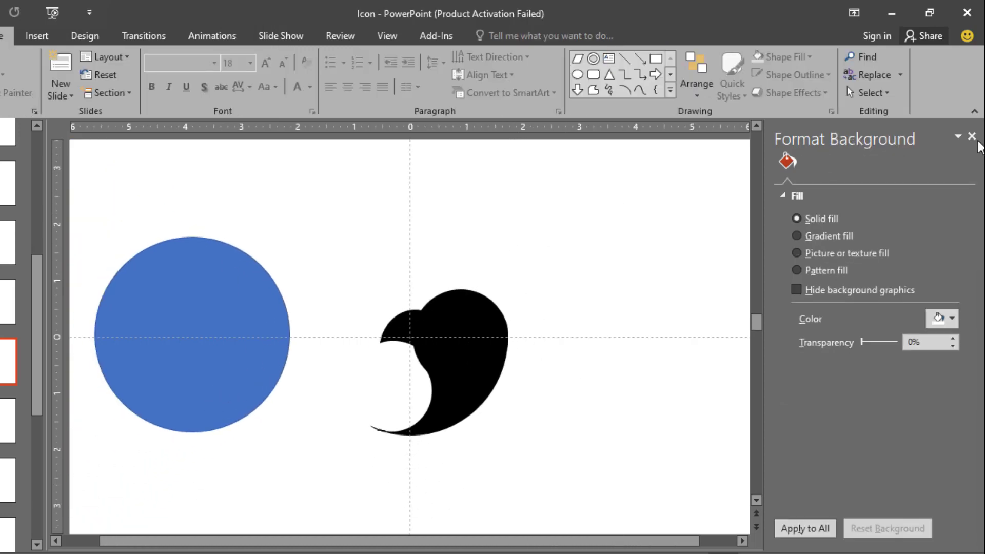
left_click(971, 136)
left_click_drag(357, 290, 582, 296)
left_click(698, 98)
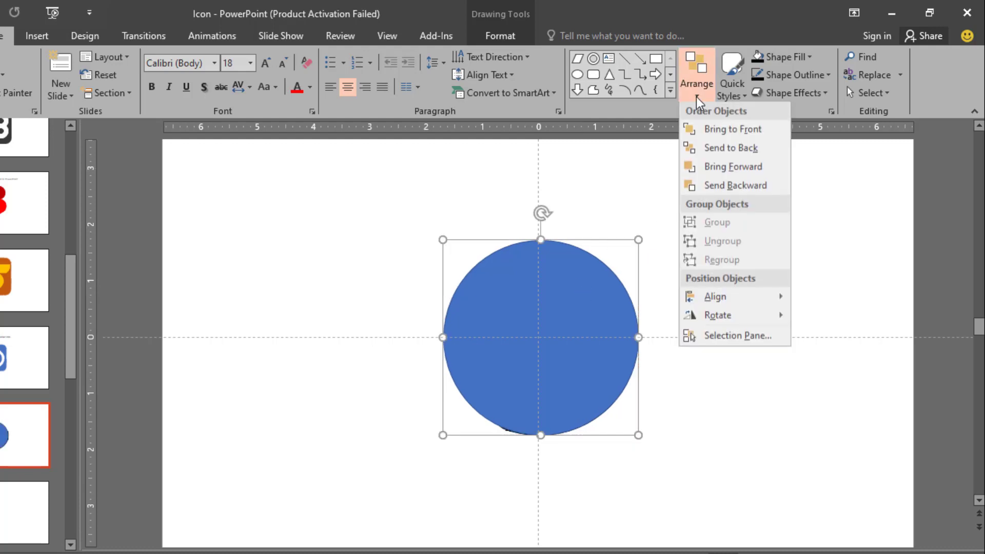
left_click(709, 152)
left_click(697, 80)
left_click(716, 145)
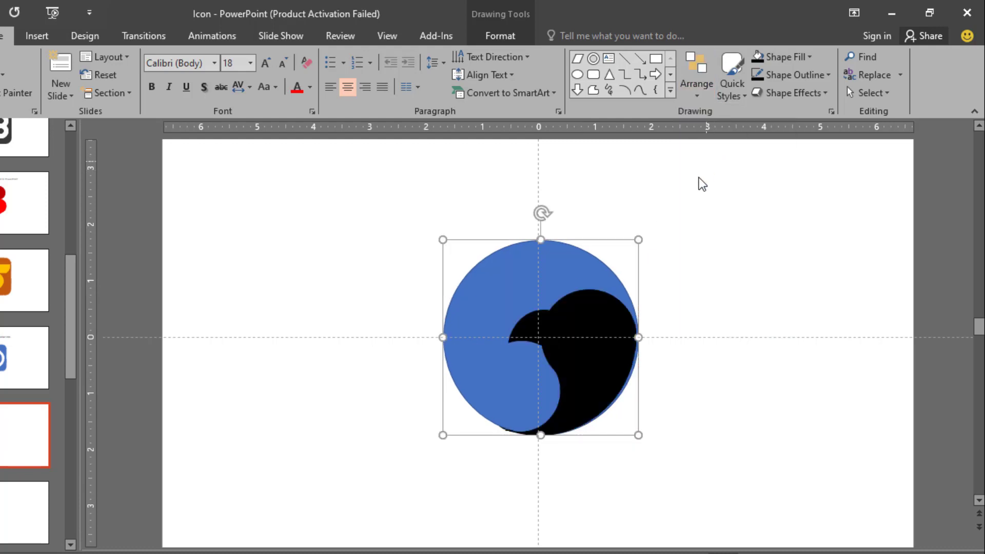
scroll(667, 204, "up", 3)
left_click_drag(628, 241, 622, 246)
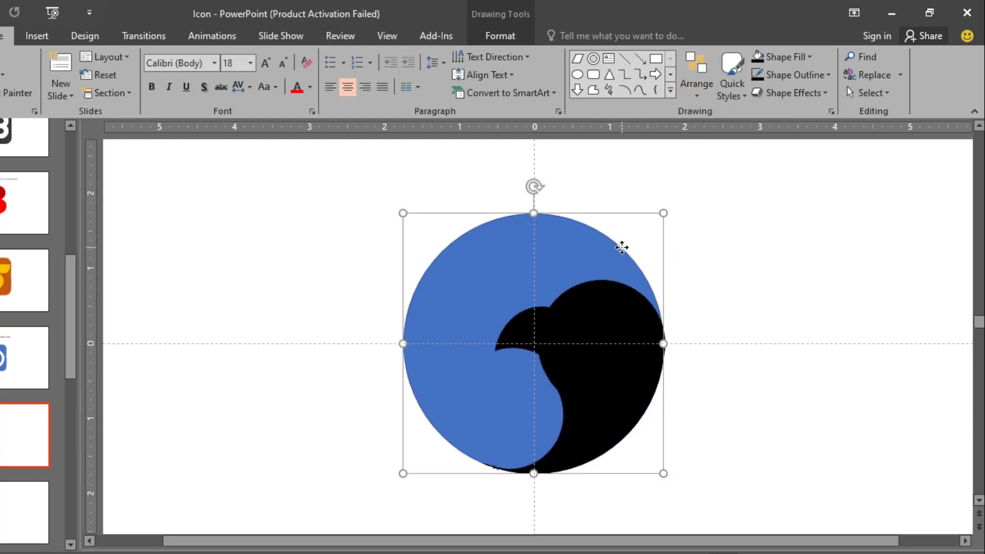
Step: Select the thin sliver at the bird's right edge and shift the blue circle slightly down to expose the tail tip
left_click(723, 266)
scroll(667, 259, "up", 2)
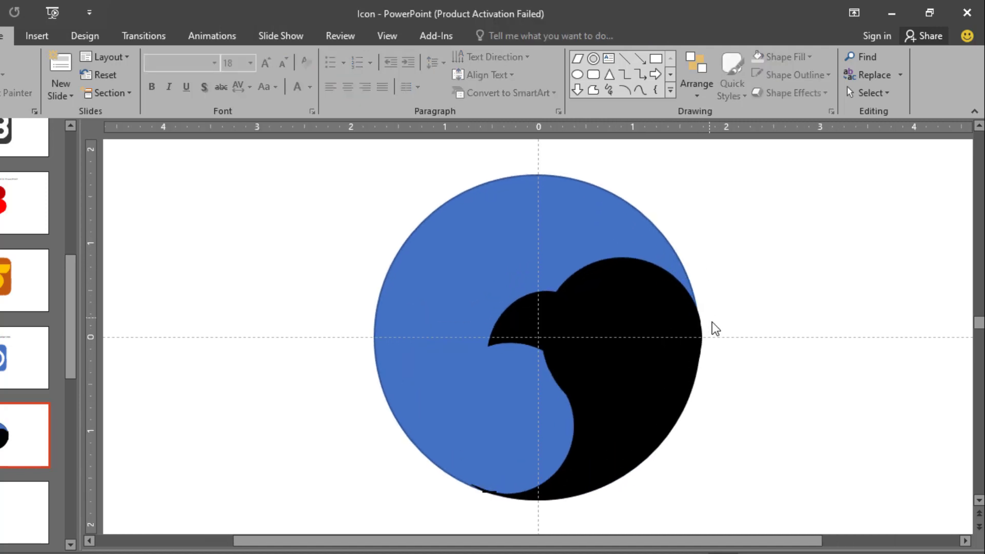
left_click(703, 337)
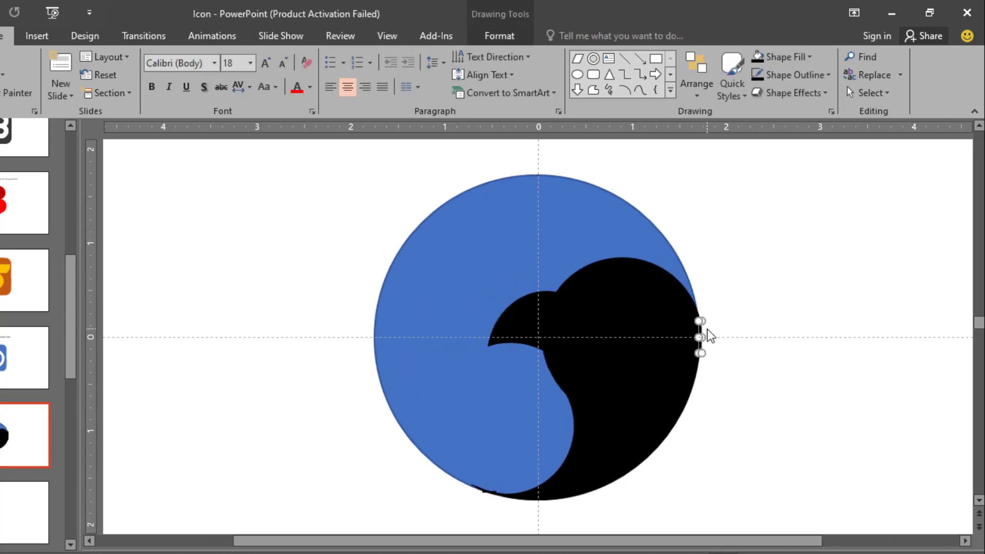
left_click(708, 316)
left_click(669, 268)
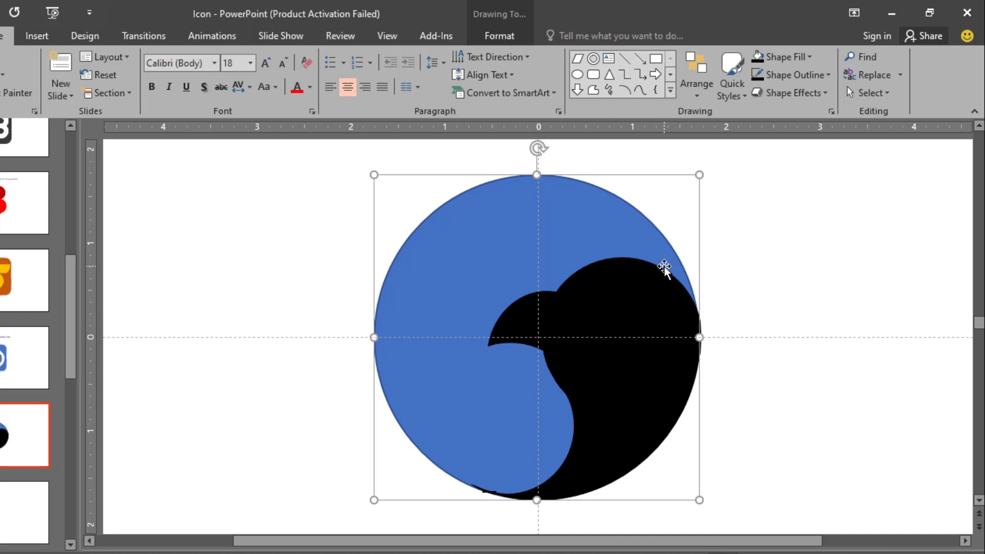
left_click_drag(665, 266, 655, 265)
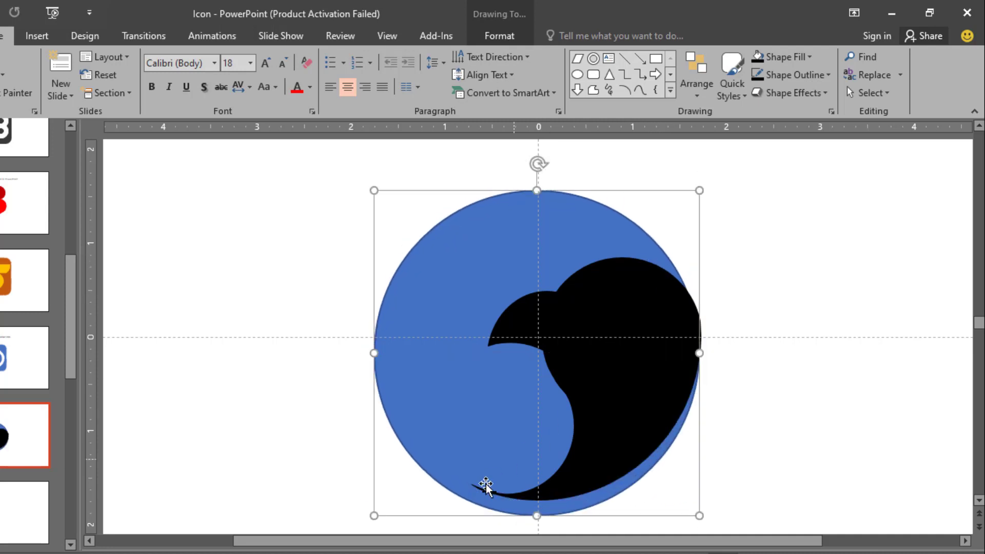
Step: Delete the stray slivers at the black shape's lower-left tip and move the blue circle back up to match its outer edge
left_click(488, 493)
left_click(489, 490)
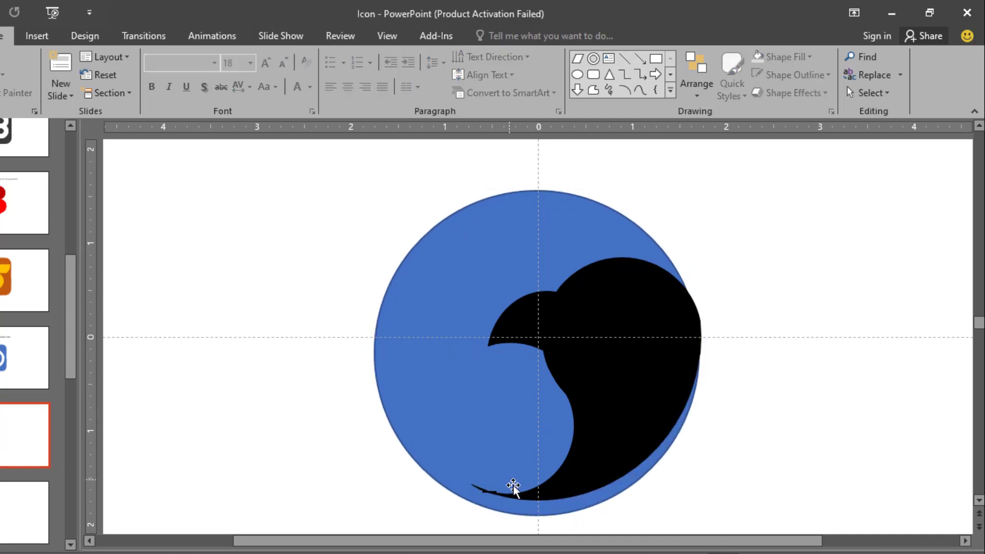
left_click(489, 492)
left_click(485, 493)
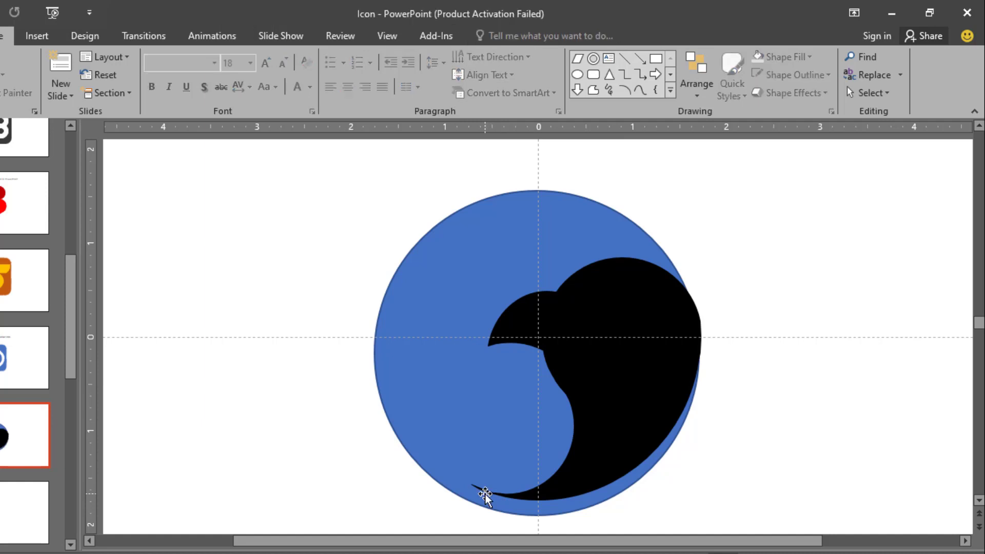
left_click(485, 494)
left_click(484, 493)
left_click(669, 479)
left_click_drag(434, 336, 435, 318)
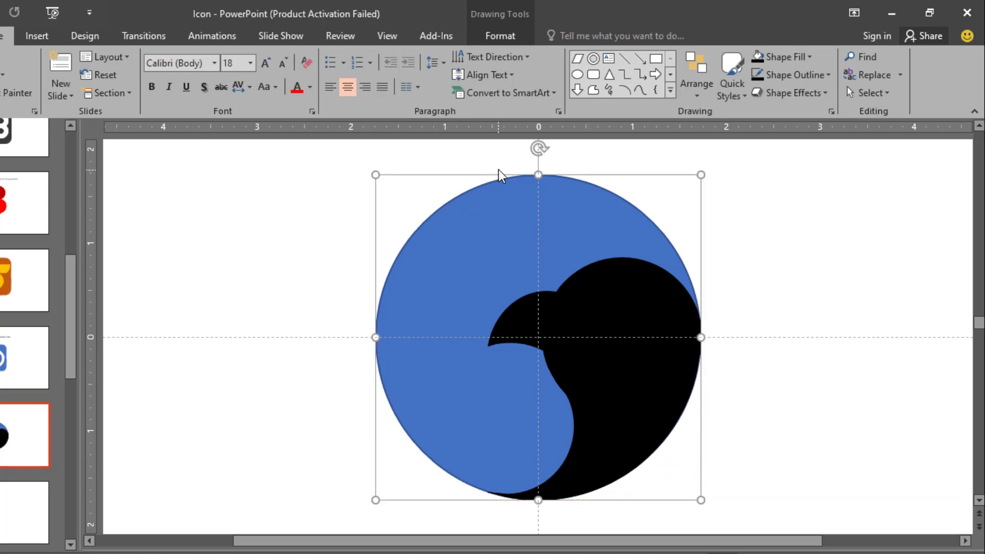
Step: Fill the large circle with standard light blue and remove its outline
left_click(504, 39)
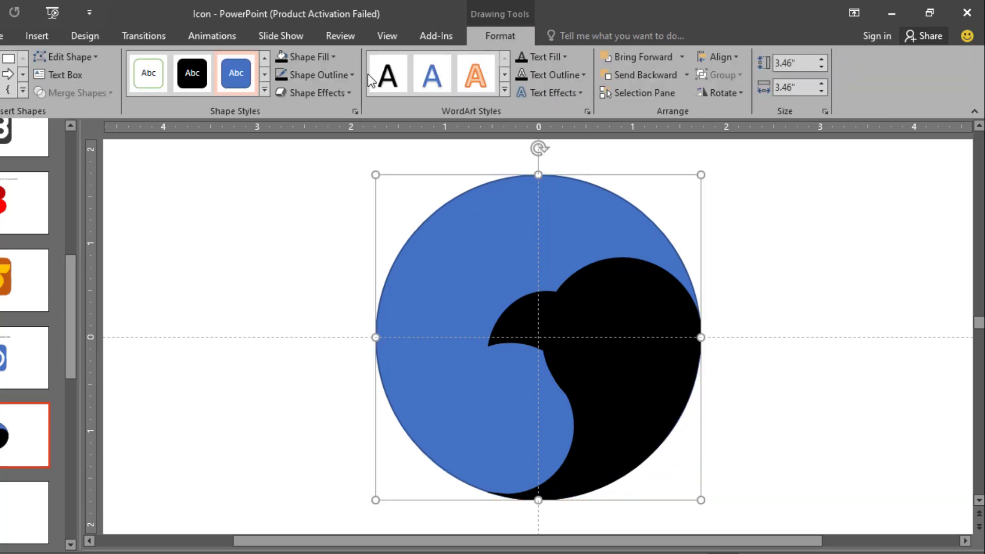
left_click(336, 57)
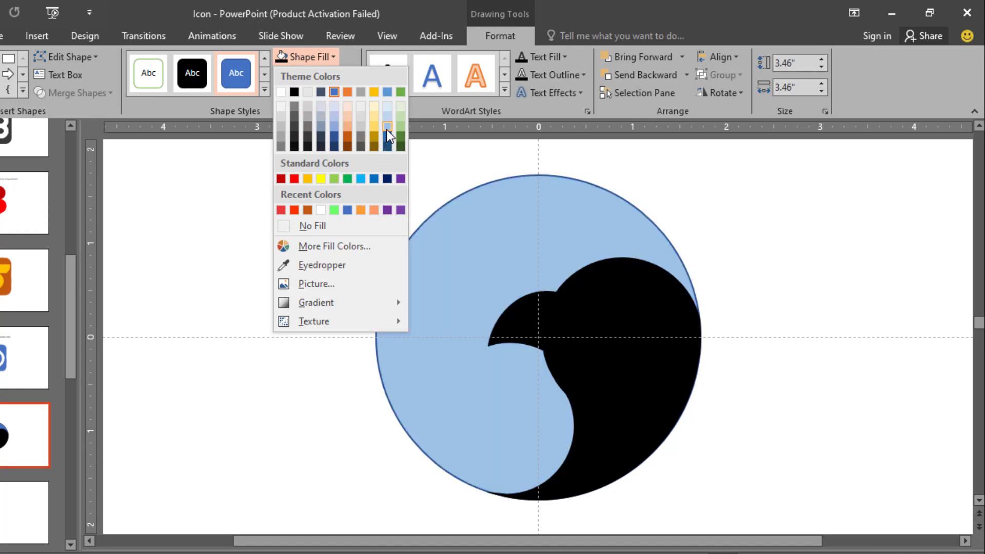
left_click(360, 179)
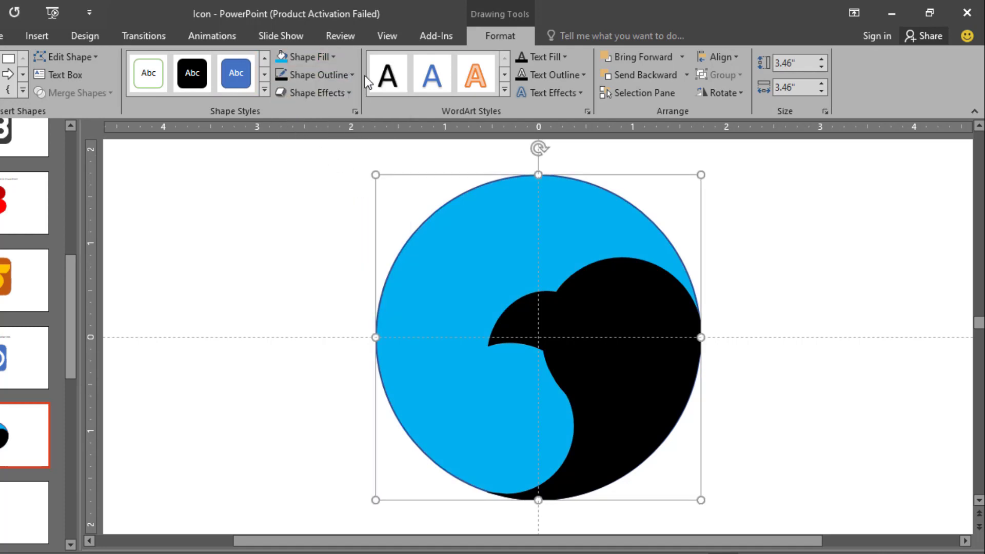
left_click(351, 75)
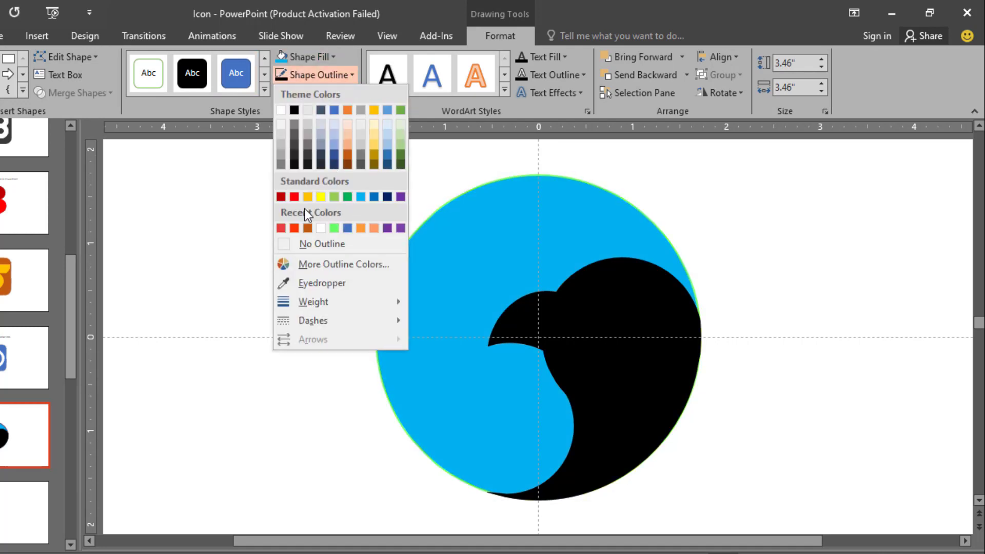
left_click(314, 246)
left_click(297, 254)
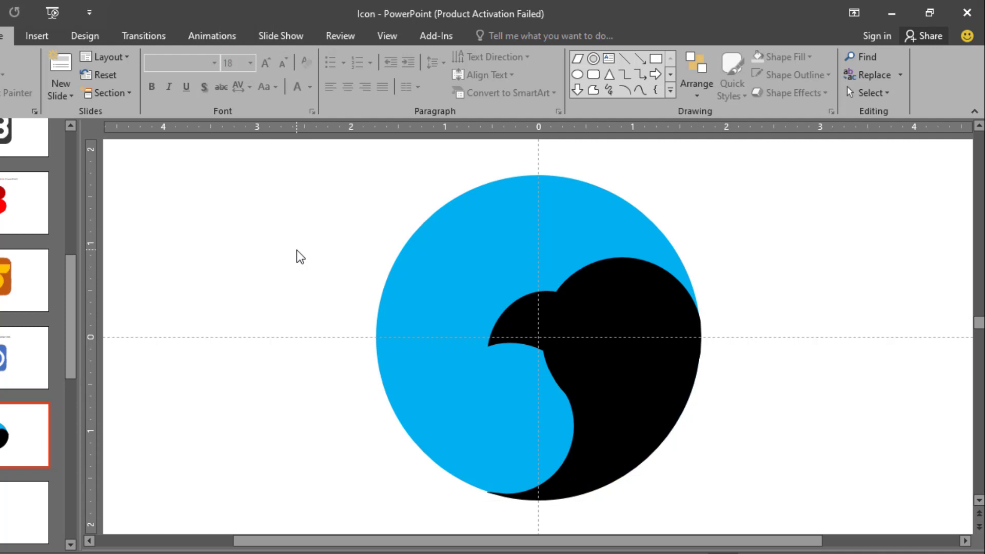
Step: Nudge the light blue circle vertically to fine-tune its alignment with the black bird shape
left_click(434, 297)
key("ctrl+Down")
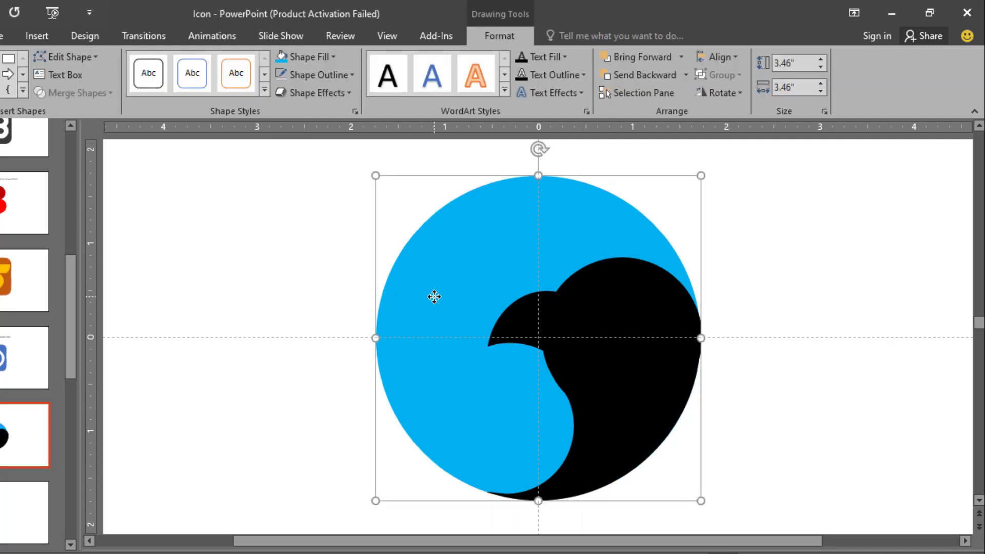
key("ctrl+Down")
key("ctrl+Up")
left_click(836, 372)
scroll(786, 368, "down", 2)
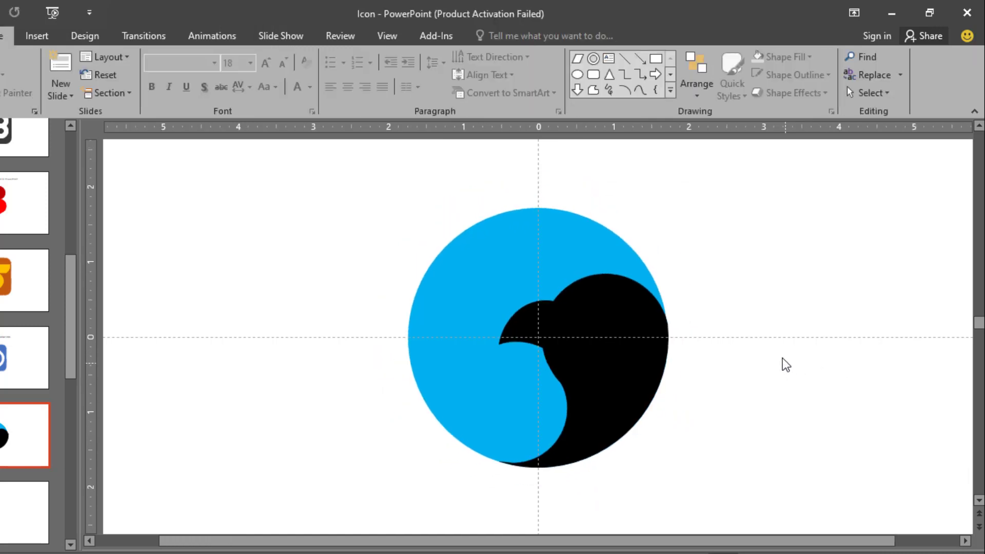
Step: Draw a white-filled circle about 0.21" across and place it on the black head as the bird's eye
left_click(577, 74)
left_click_drag(692, 234, 685, 226)
left_click(497, 37)
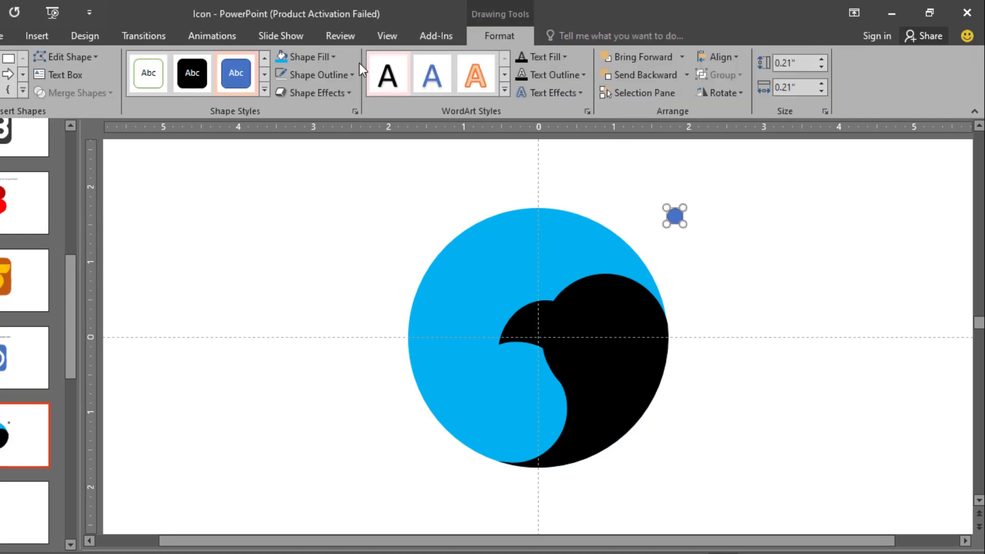
left_click(334, 57)
left_click(281, 92)
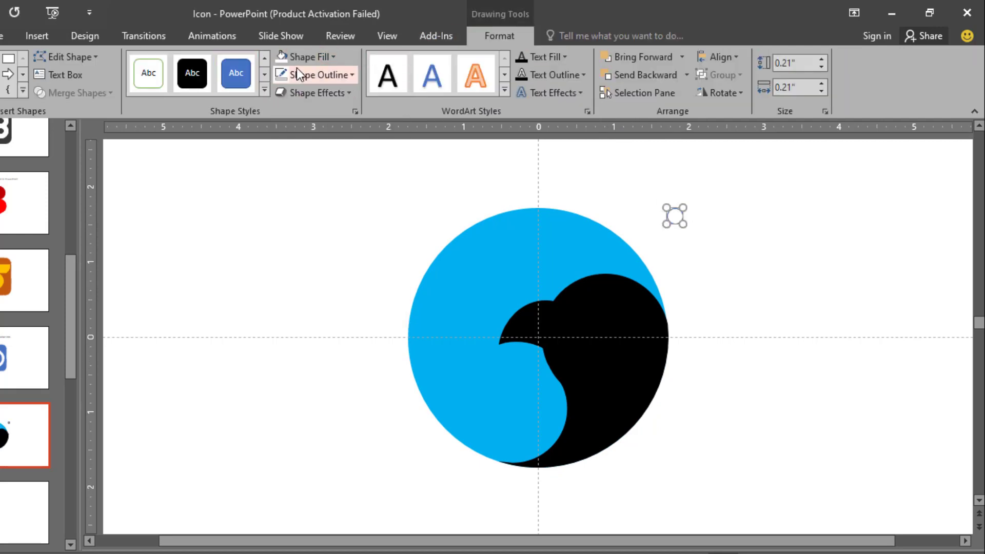
left_click_drag(678, 212, 585, 307)
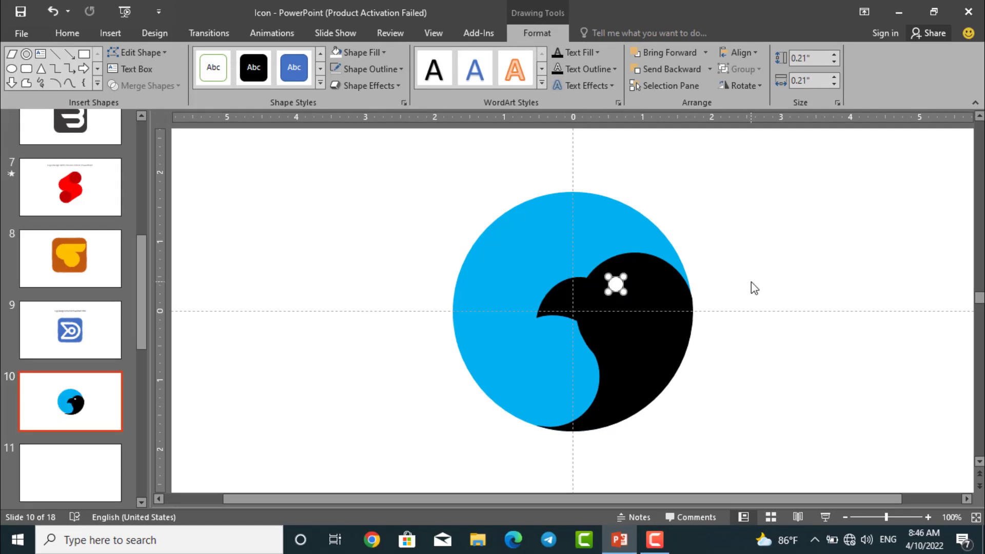
left_click(752, 282)
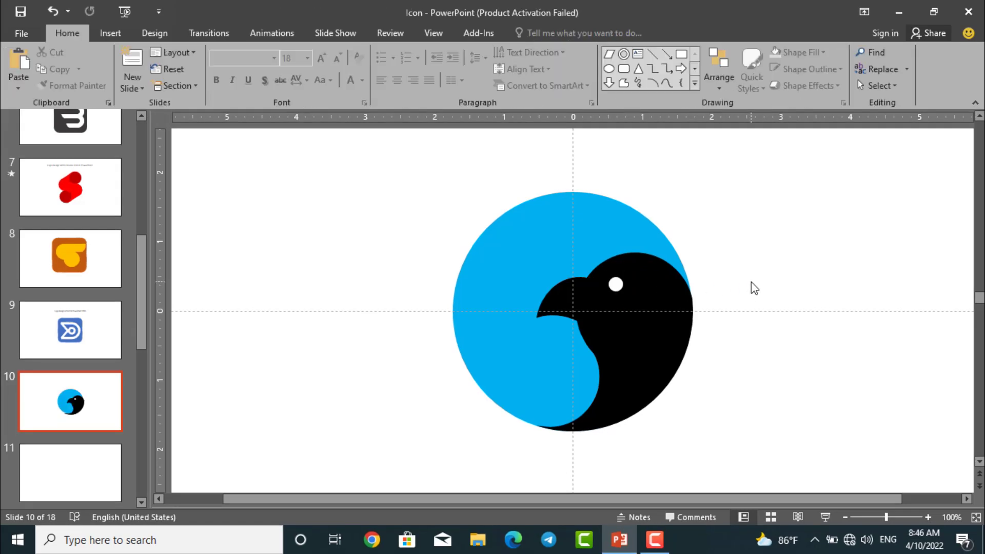
Step: Group all of the icon's shapes and preview the current slide as a slide show
scroll(751, 282, "down", 3)
left_click_drag(772, 466, 424, 173)
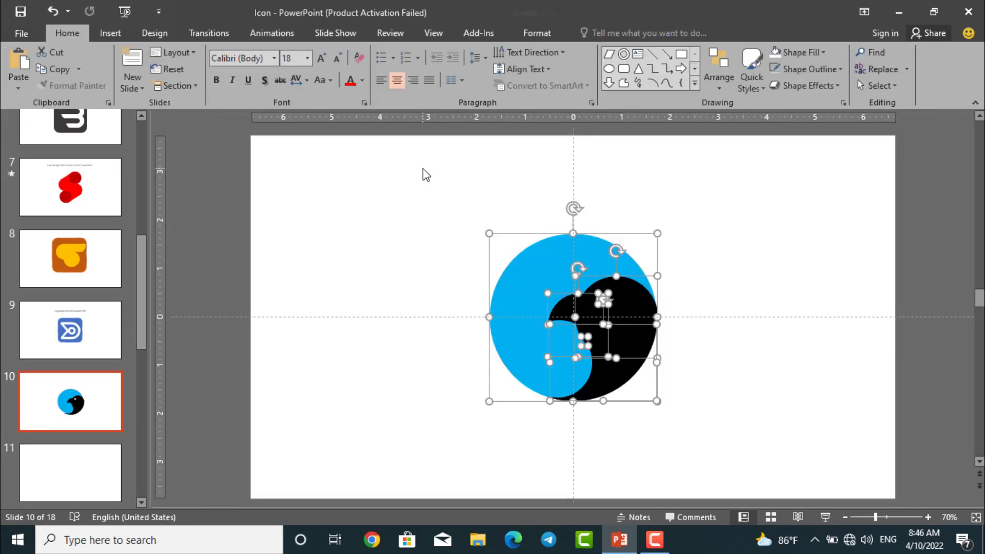
key("ctrl+g")
scroll(613, 232, "up", 3)
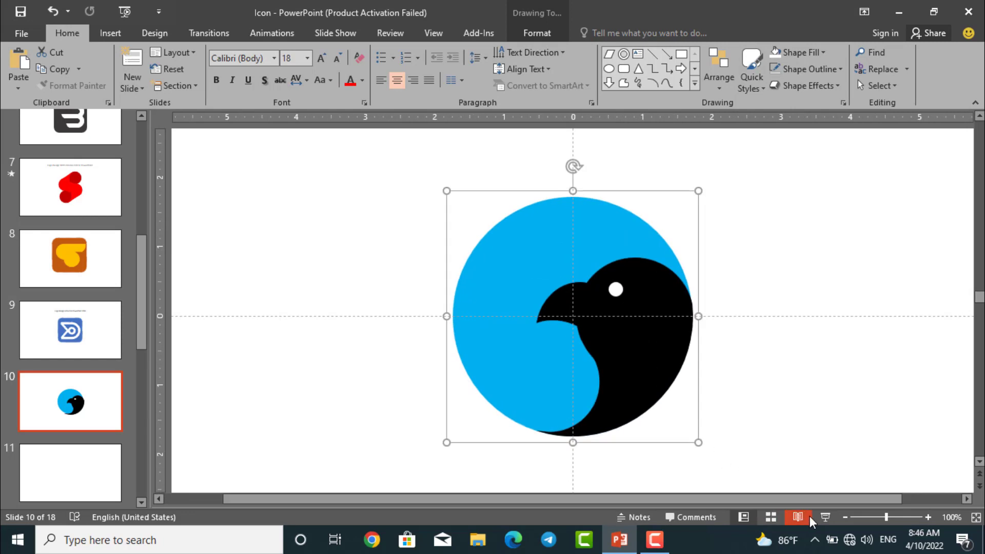
left_click(825, 517)
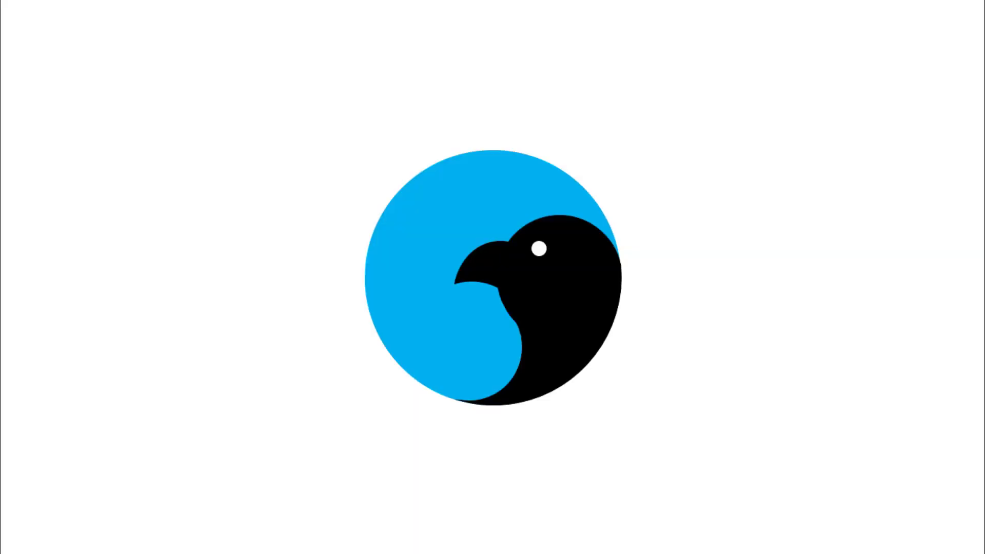